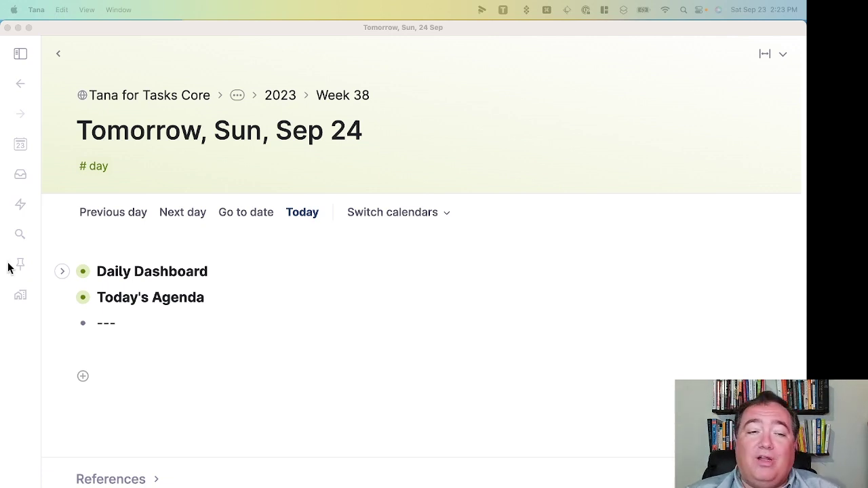
# Add Sample Task 1 below the divider line and duplicate it as Sample Task 2.
pyautogui.click(247, 344)
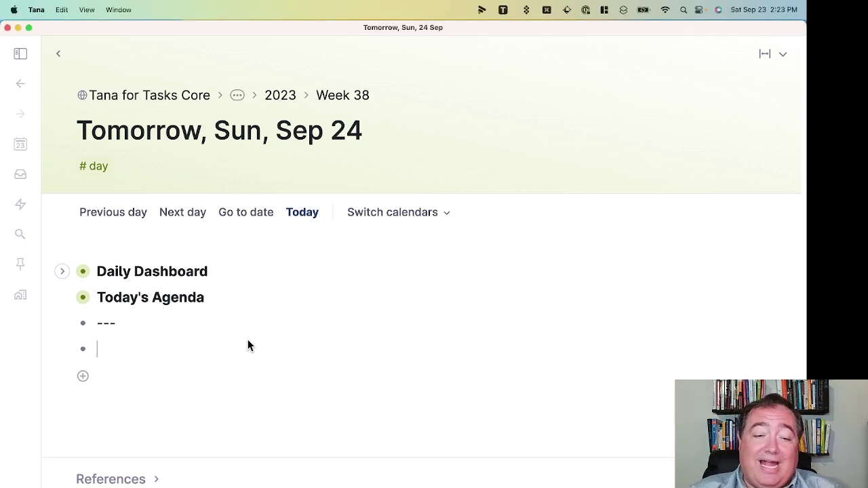
pyautogui.write('Sample Task')
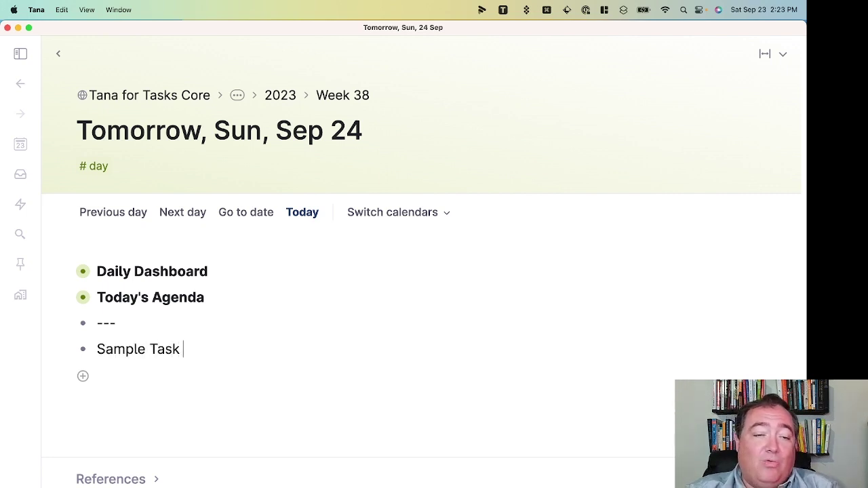
pyautogui.hotkey('shift', 'alt', 'Left')
pyautogui.hotkey('shift', 'alt', 'Left')
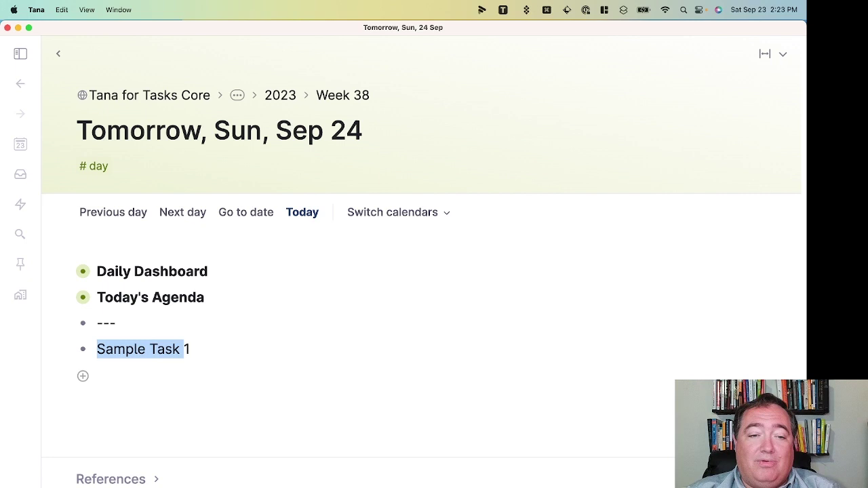
pyautogui.hotkey('ctrl', 'c')
pyautogui.press('Right')
pyautogui.press('Right')
pyautogui.press('Return')
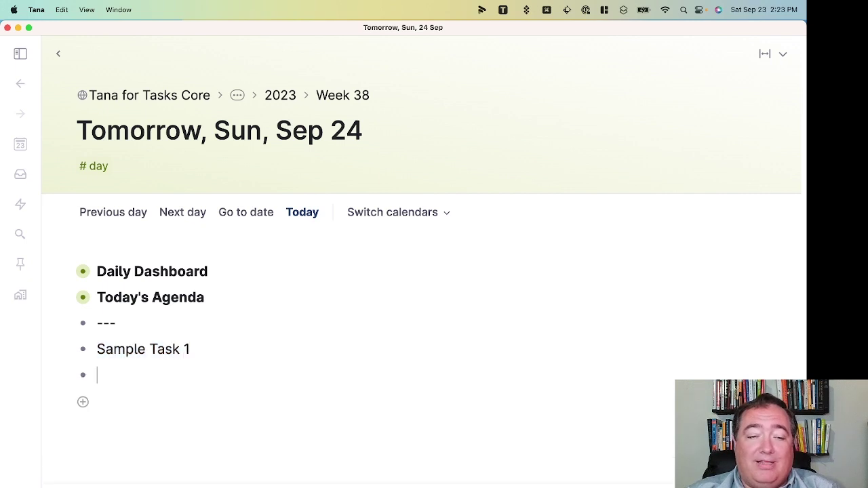
pyautogui.hotkey('ctrl', 'v')
# Add Sample Task 3 and Sample Task 5, then begin the Sample Overdue and Sample Future Task items.
pyautogui.press('Return')
pyautogui.hotkey('ctrl', 'v')
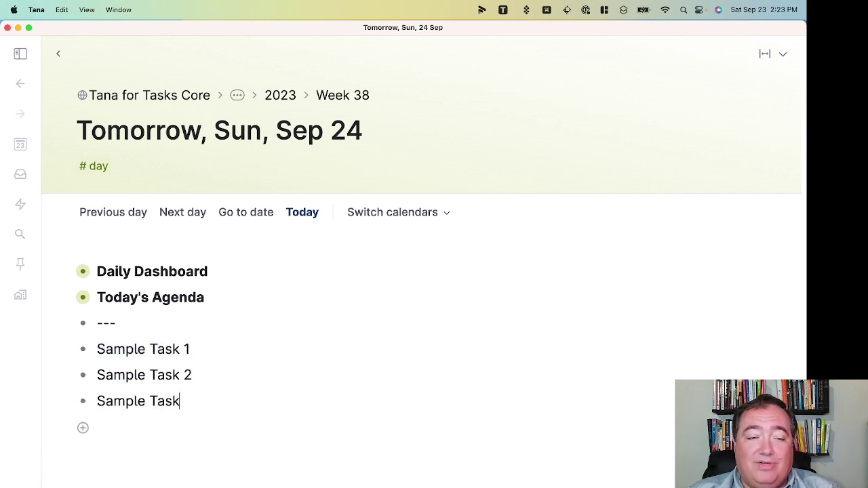
pyautogui.press('Return')
pyautogui.hotkey('ctrl', 'v')
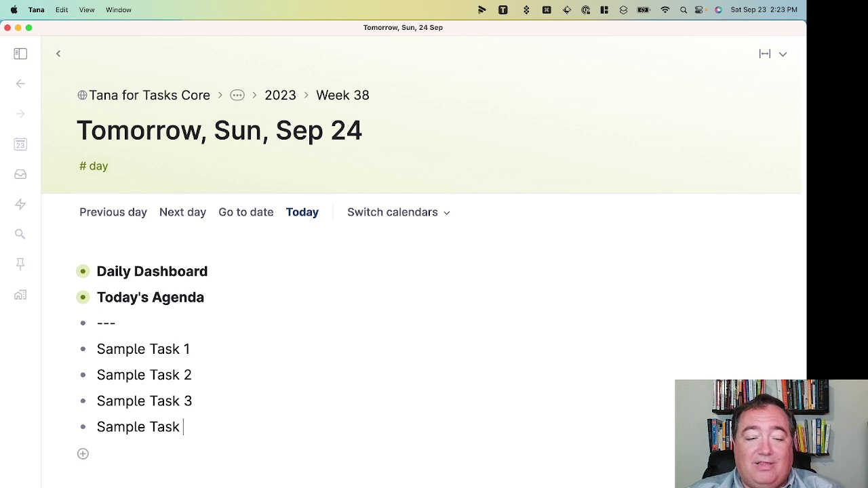
pyautogui.write('5')
pyautogui.press('Return')
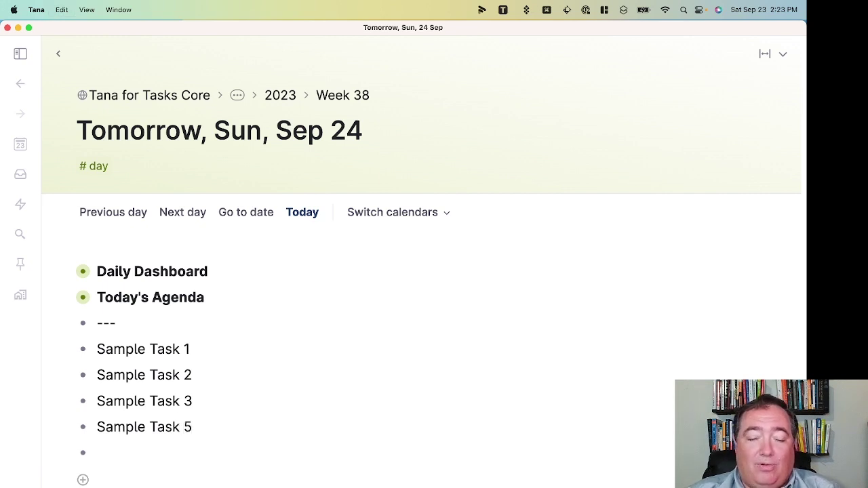
pyautogui.write('Sample Task')
pyautogui.write('Over')
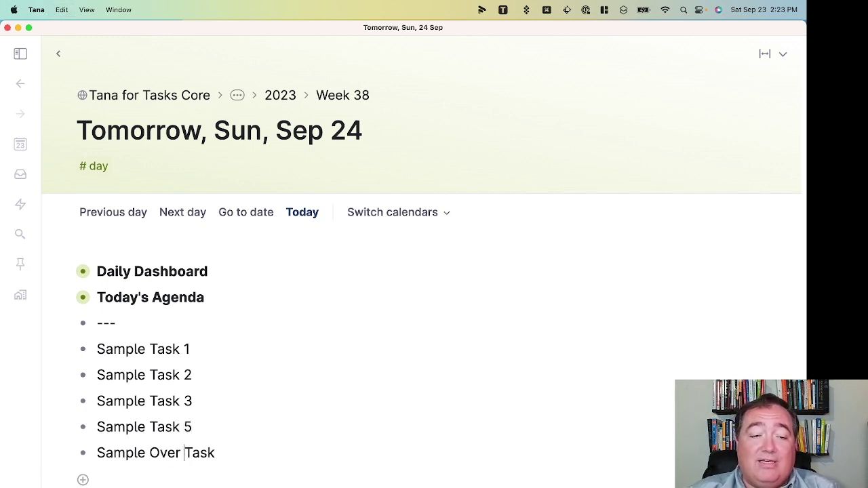
pyautogui.write('due ')
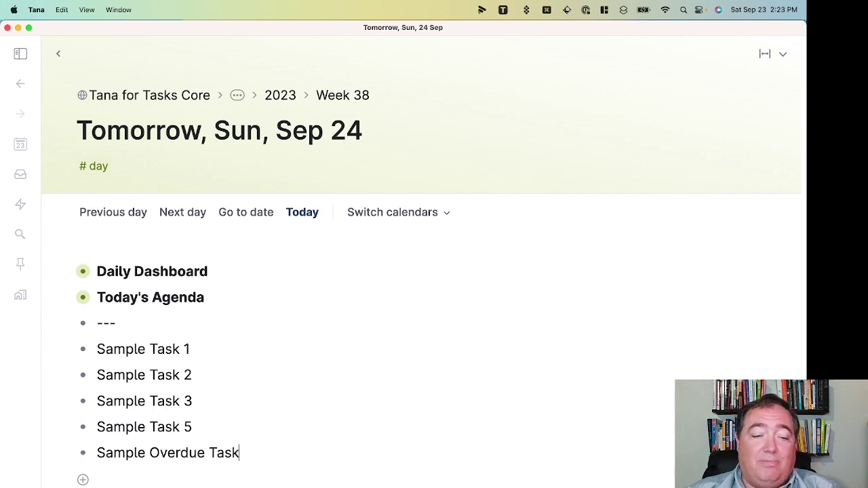
pyautogui.write('Sample Task')
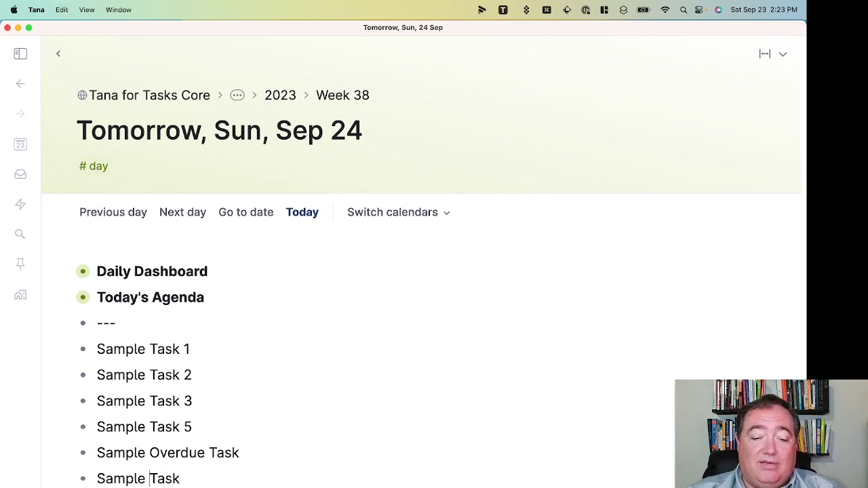
pyautogui.write('Future')
# Select all six sample rows and tag them #task (T4TC).
pyautogui.moveTo(97, 479); pyautogui.dragTo(97, 350)
pyautogui.write('#t')
pyautogui.press('Return')
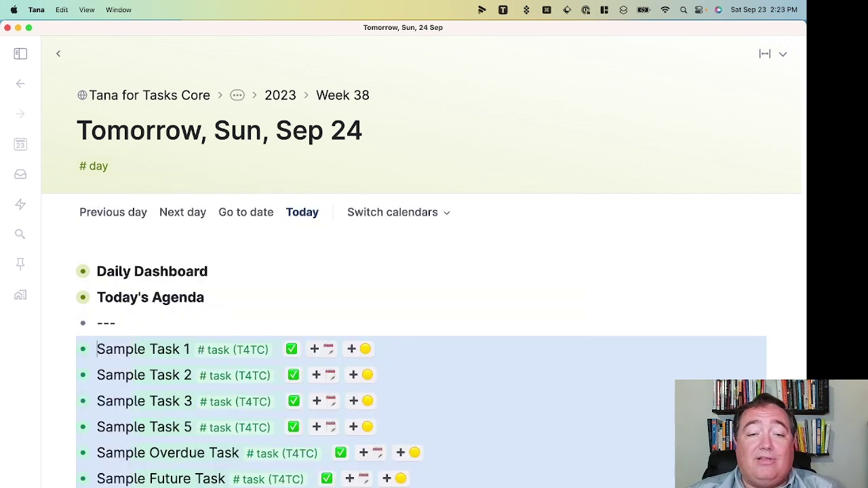
pyautogui.press('Escape')
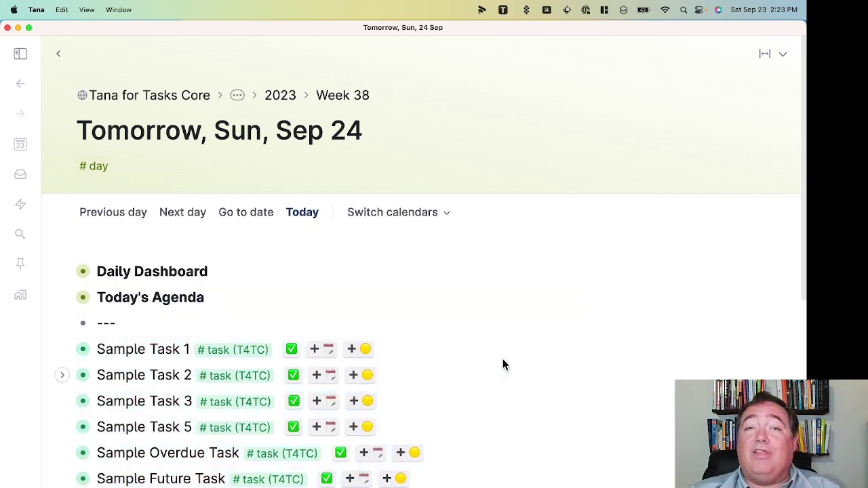
# Schedule Sample Tasks 1, 2, 3, 5, Sample Overdue Task and Sample Future Task for today.
pyautogui.moveTo(321, 349)
pyautogui.click(331, 348)
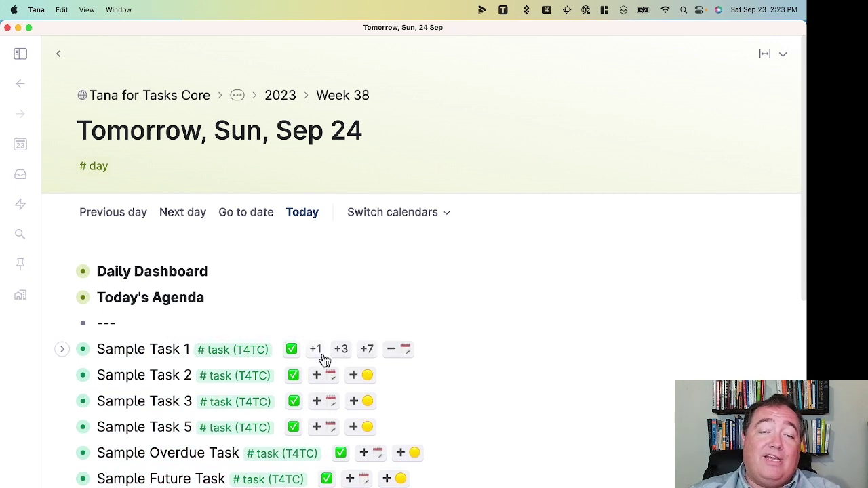
pyautogui.click(330, 374)
pyautogui.click(330, 401)
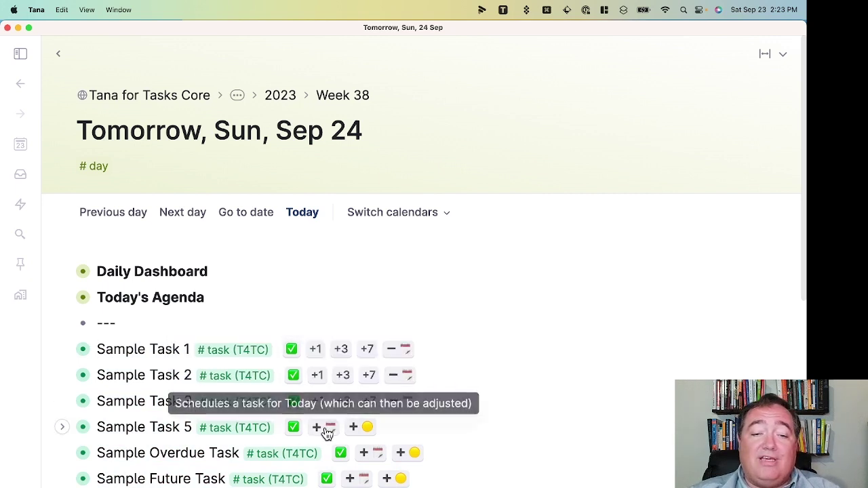
pyautogui.click(330, 427)
pyautogui.click(373, 453)
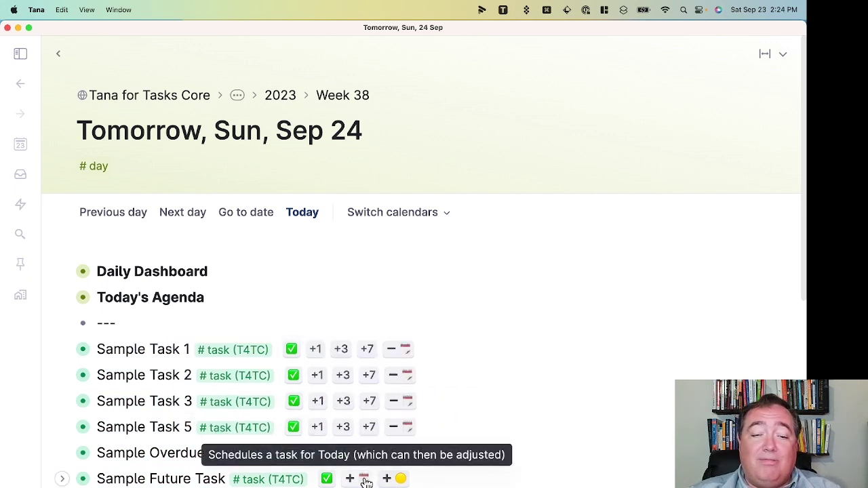
pyautogui.click(365, 479)
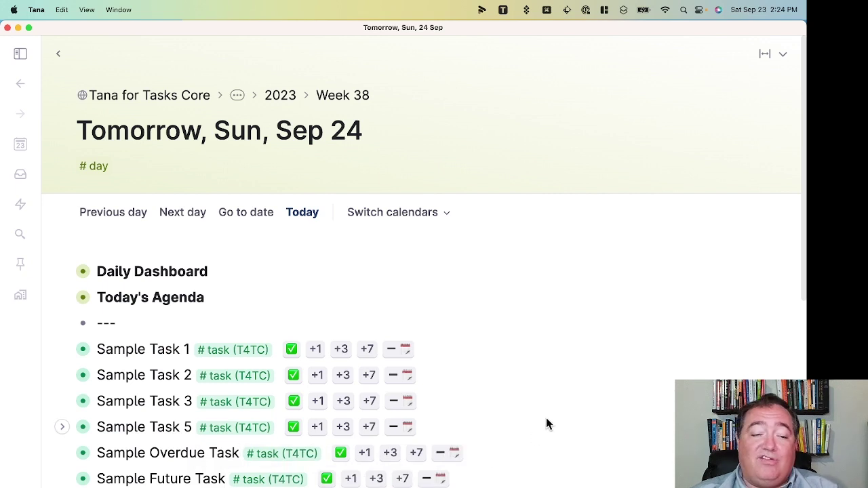
# Move Sample Overdue Task's date back two days to Thu, Sep 21.
pyautogui.press('super+Down')
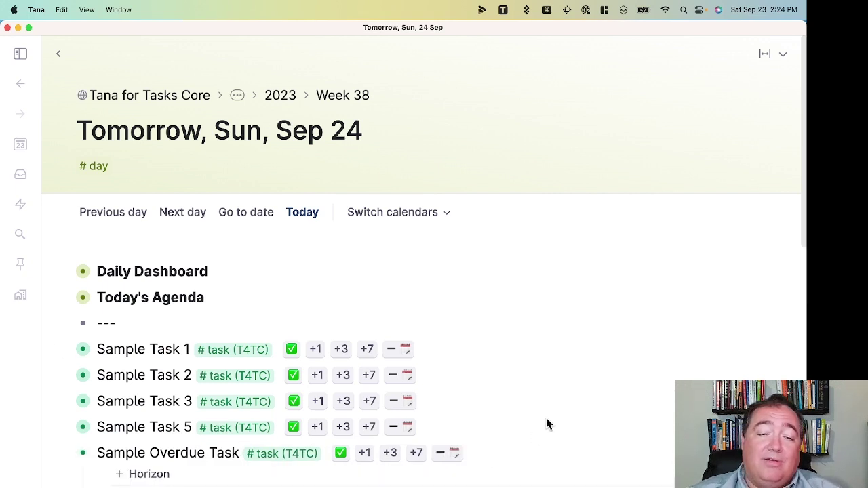
pyautogui.scroll(-2, 475, 348)
pyautogui.scroll(-2, 475, 349)
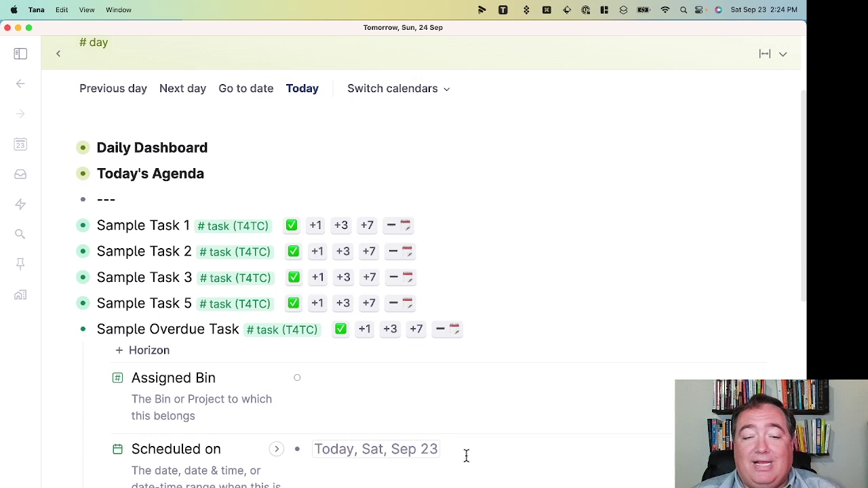
pyautogui.press('Down')
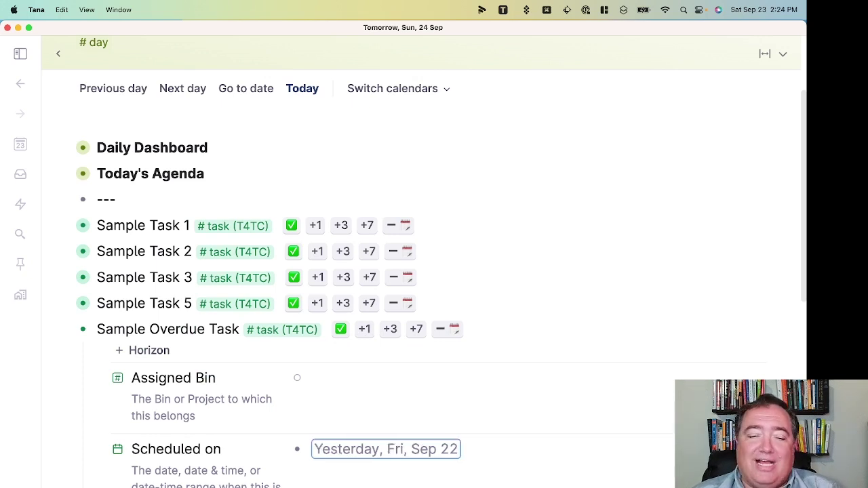
pyautogui.press('Down')
pyautogui.moveTo(114, 325)
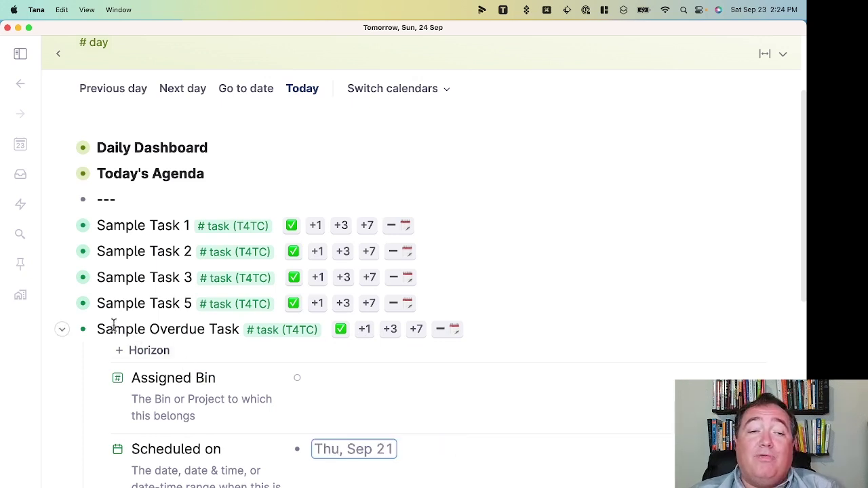
pyautogui.click(62, 330)
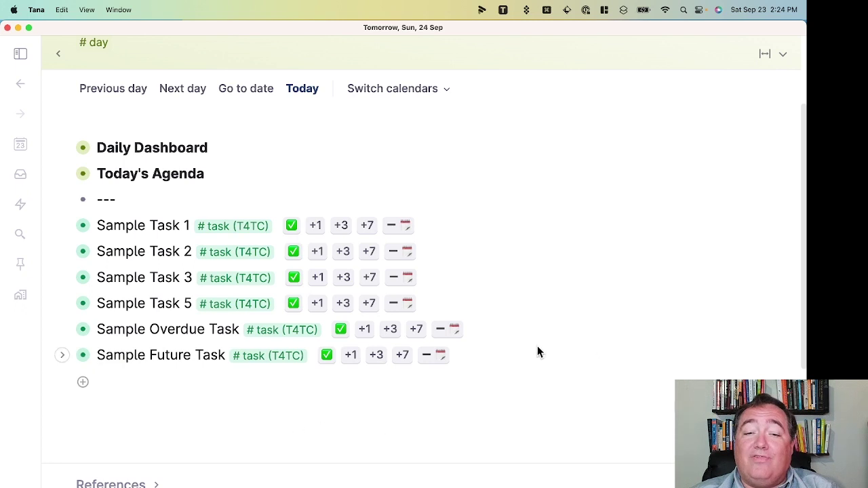
# Push Sample Future Task's date forward to Mon, Sep 25.
pyautogui.press('super+Down')
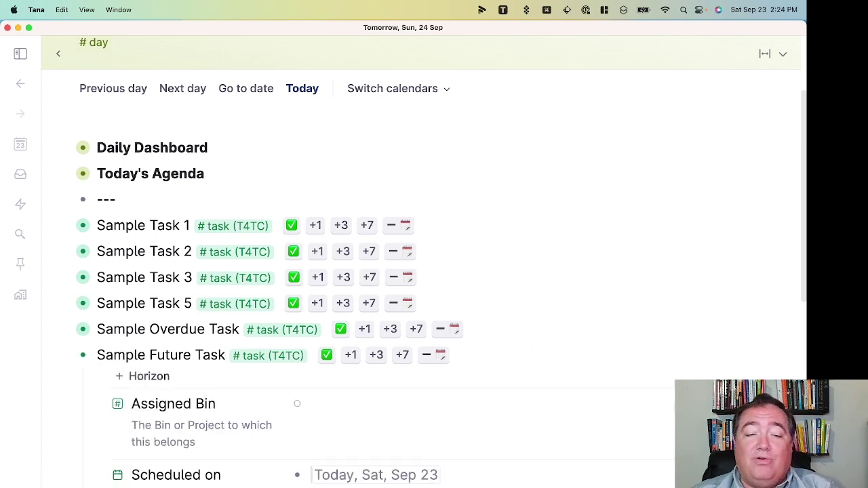
pyautogui.click(350, 354)
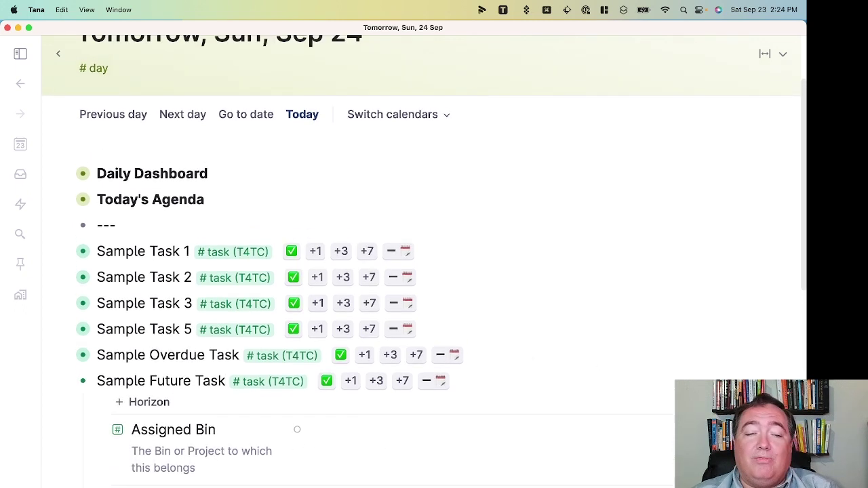
pyautogui.scroll(2, 327, 415)
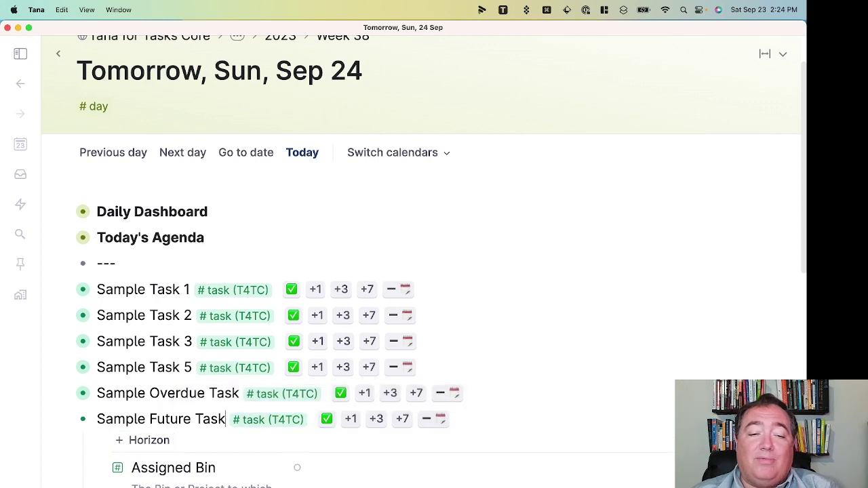
pyautogui.press('super+Up')
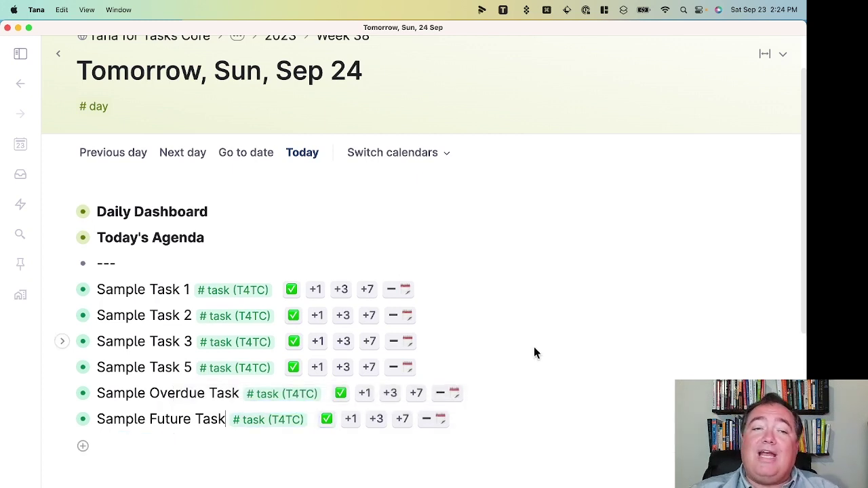
pyautogui.moveTo(62, 215)
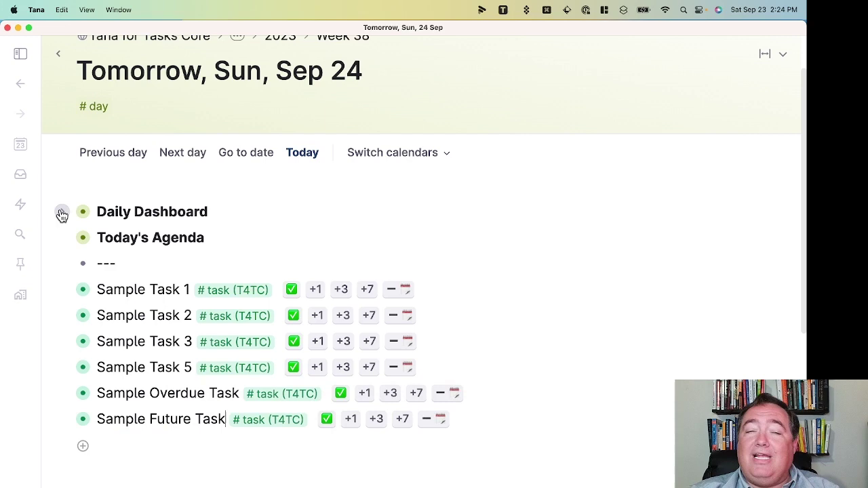
# Expand the Daily Dashboard to reveal the Due & Overdue Tasks month calendar.
pyautogui.click(61, 215)
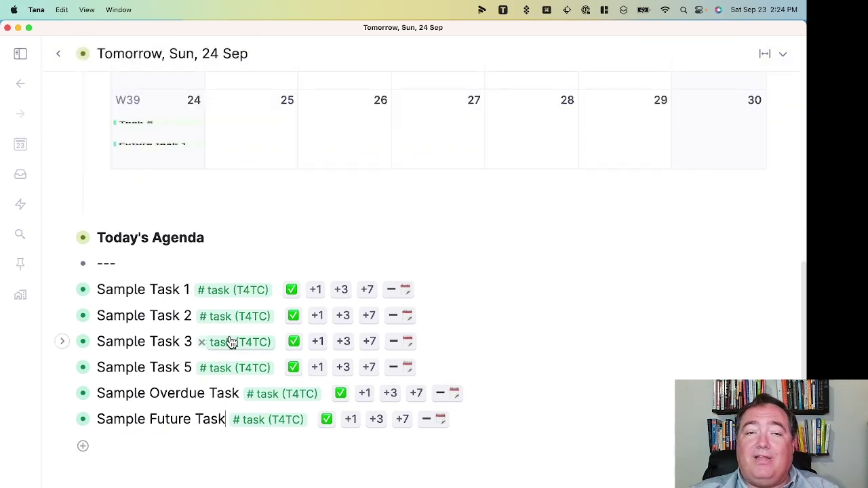
pyautogui.scroll(5, 230, 342)
pyautogui.scroll(2, 224, 338)
pyautogui.scroll(1, 216, 333)
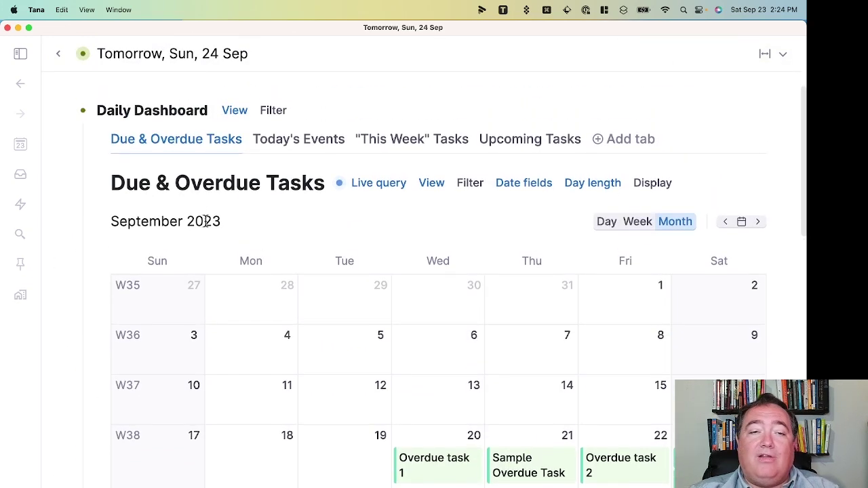
pyautogui.scroll(-3, 393, 324)
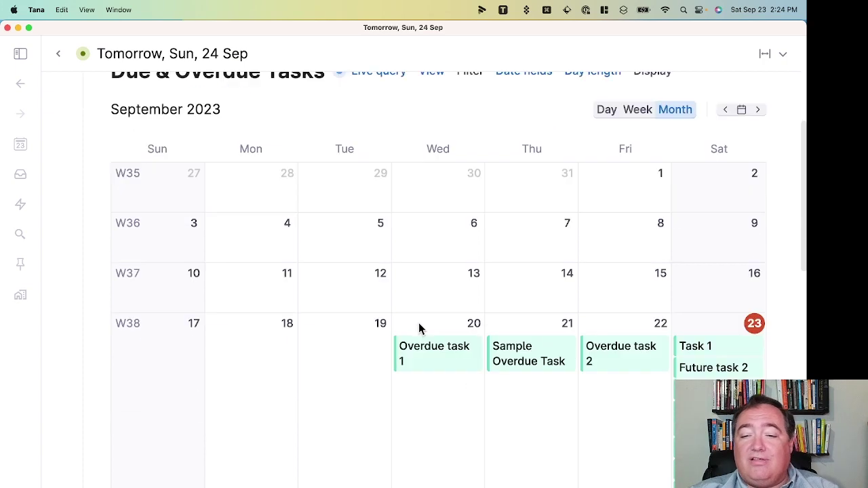
pyautogui.scroll(-4, 418, 325)
pyautogui.scroll(-1, 418, 325)
pyautogui.scroll(4, 406, 330)
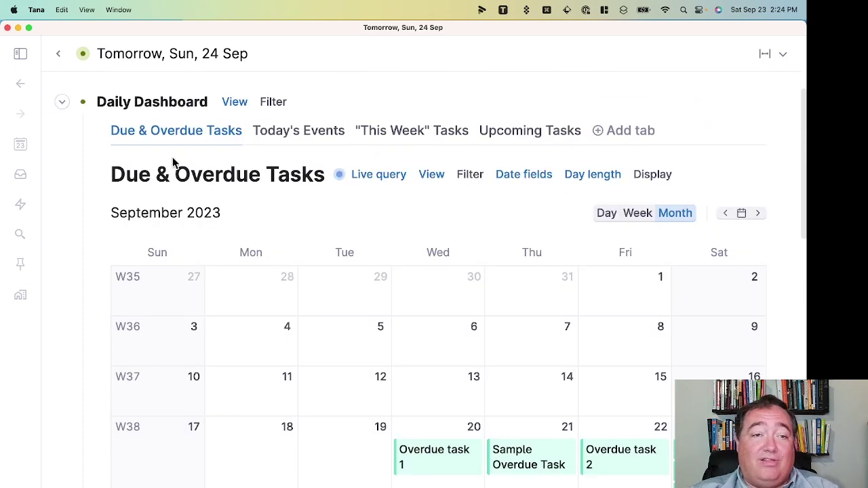
pyautogui.scroll(2, 187, 122)
pyautogui.scroll(-5, 224, 230)
pyautogui.scroll(-3, 217, 285)
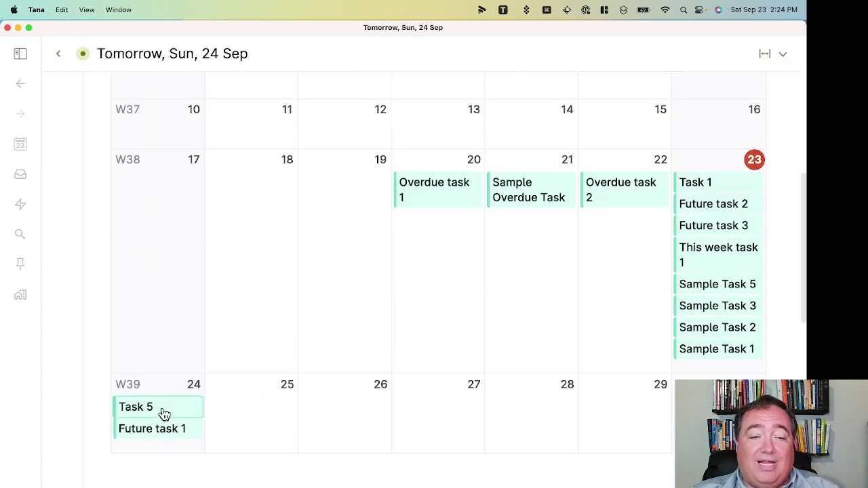
pyautogui.scroll(2, 468, 381)
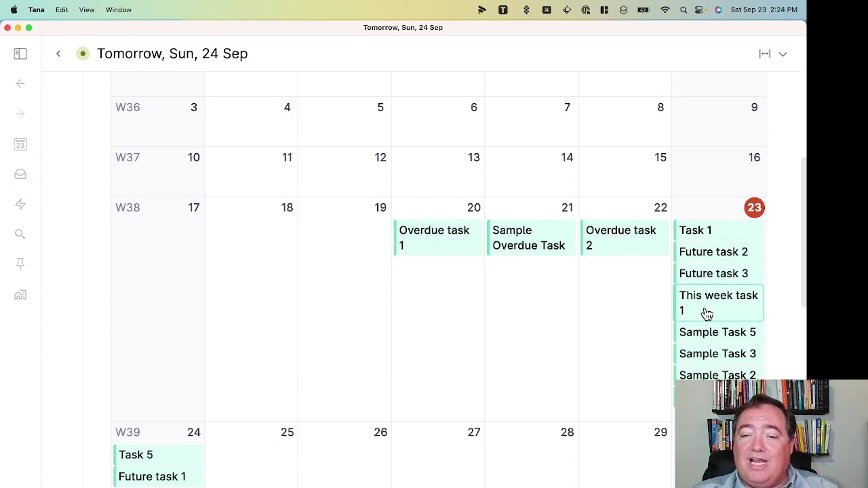
# Drag This week task 1, Future tasks 2–3, Sample Task 2, Sample Overdue Task, Task 1 onto Sep 24; move Overdue task 1 off Sep 20.
pyautogui.moveTo(705, 312)
pyautogui.mouseDown()
pyautogui.moveTo(347, 437)
pyautogui.moveTo(156, 475)
pyautogui.mouseUp()
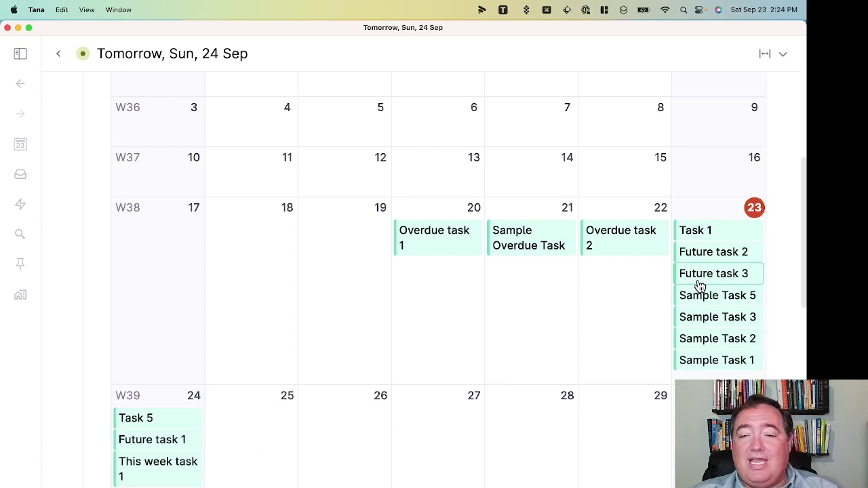
pyautogui.moveTo(701, 278)
pyautogui.mouseDown()
pyautogui.moveTo(346, 396)
pyautogui.moveTo(165, 478)
pyautogui.mouseUp()
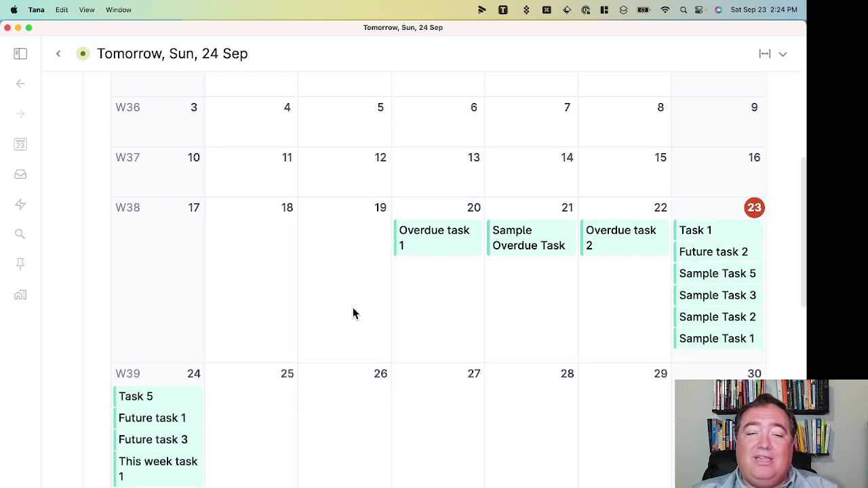
pyautogui.moveTo(429, 245)
pyautogui.mouseDown()
pyautogui.moveTo(395, 351)
pyautogui.moveTo(332, 455)
pyautogui.mouseUp()
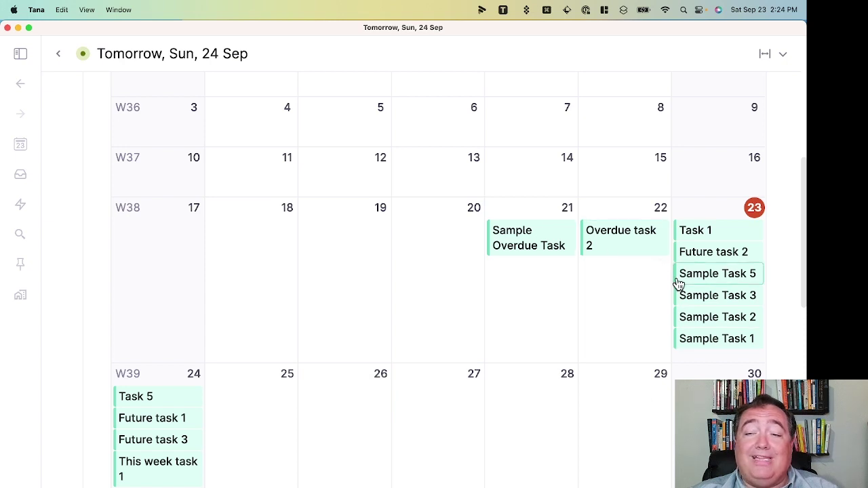
pyautogui.moveTo(691, 313); pyautogui.dragTo(136, 449)
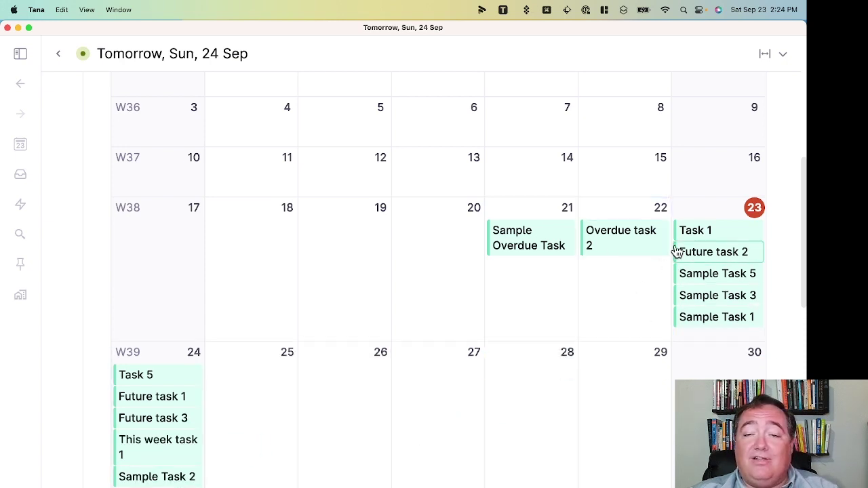
pyautogui.moveTo(674, 252); pyautogui.dragTo(169, 400)
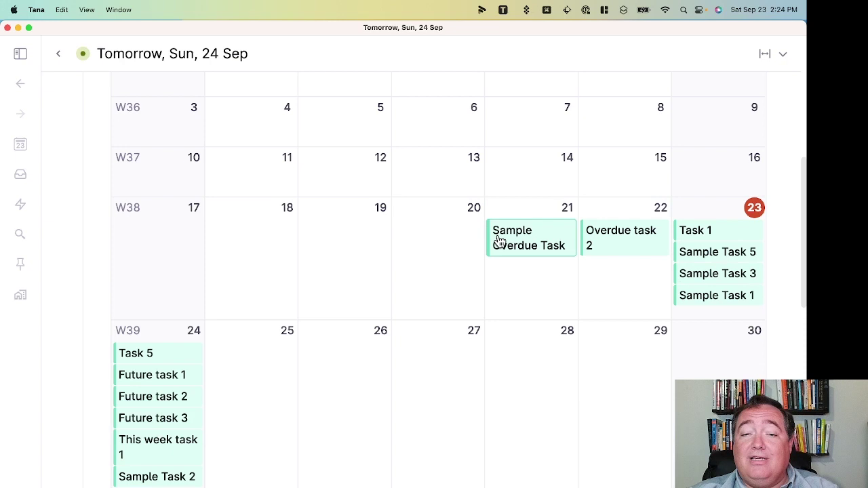
pyautogui.moveTo(497, 238); pyautogui.dragTo(145, 420)
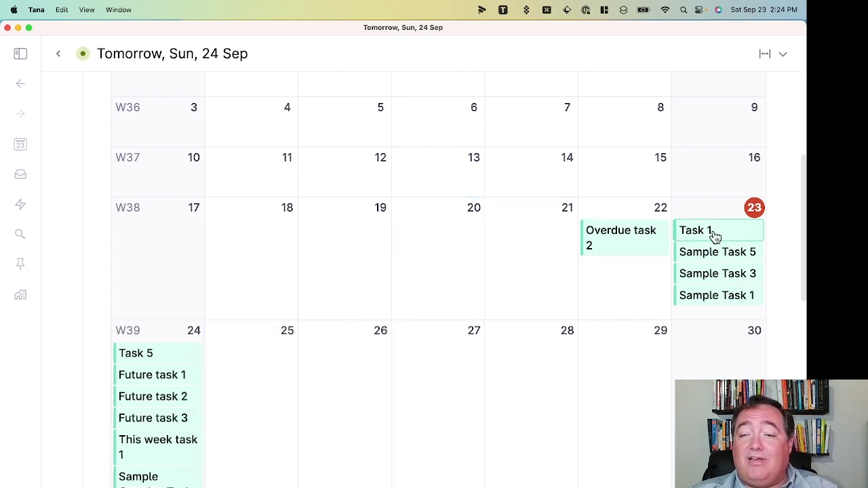
pyautogui.moveTo(698, 232); pyautogui.dragTo(159, 466)
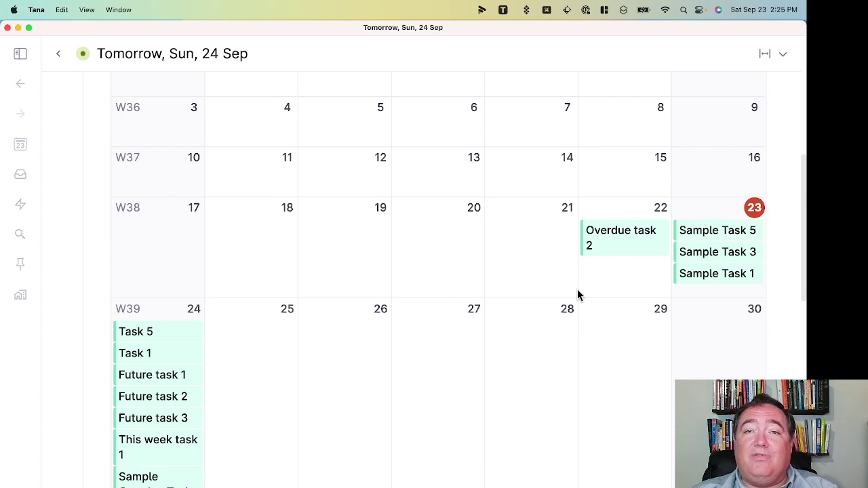
pyautogui.scroll(1, 534, 339)
pyautogui.scroll(2, 529, 335)
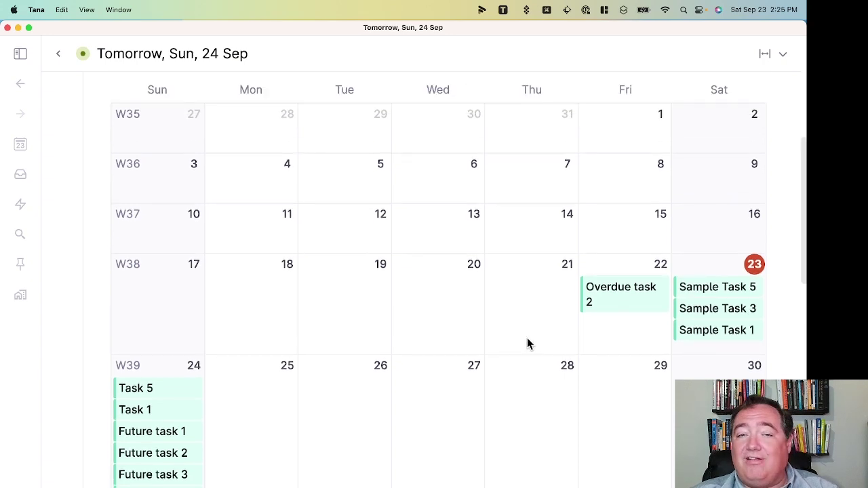
pyautogui.scroll(5, 526, 338)
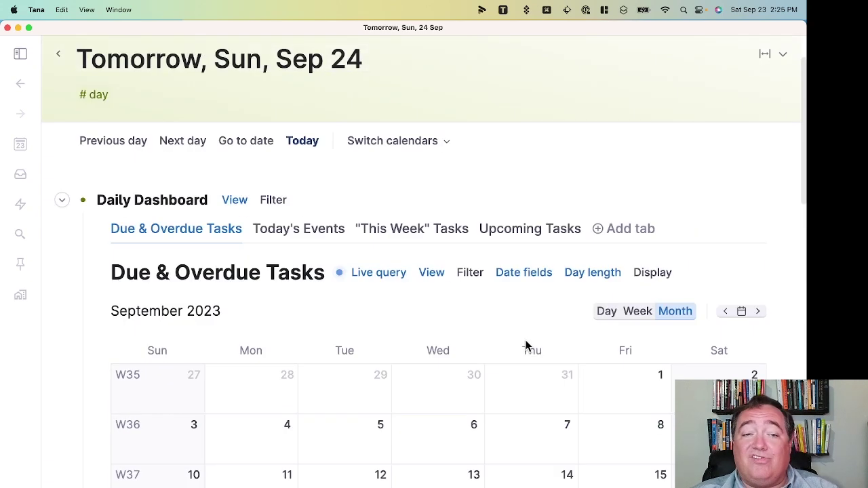
# Open the hourly day view for Sep 24 under Today's Events.
pyautogui.click(289, 230)
pyautogui.scroll(-3, 583, 366)
pyautogui.scroll(-3, 461, 414)
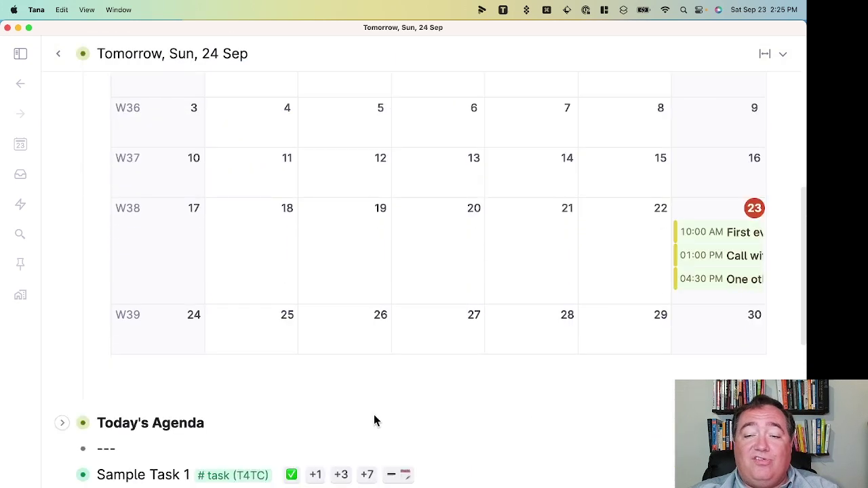
pyautogui.click(193, 316)
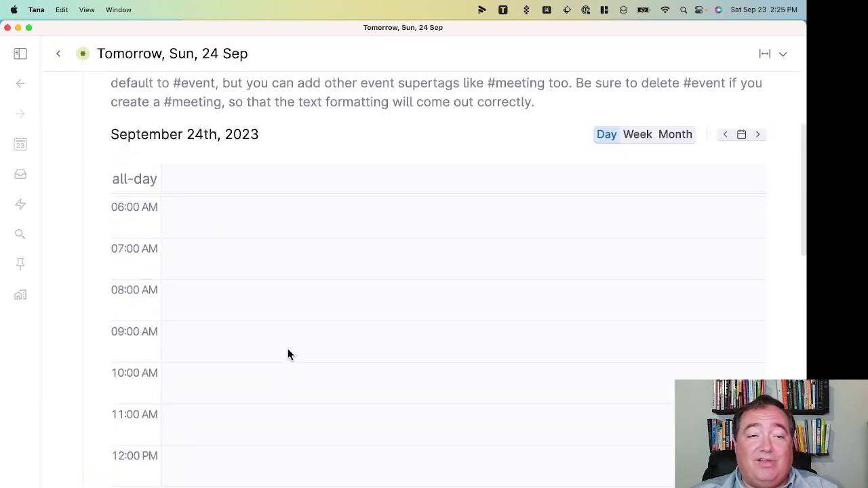
pyautogui.scroll(-2, 287, 348)
pyautogui.scroll(-3, 288, 349)
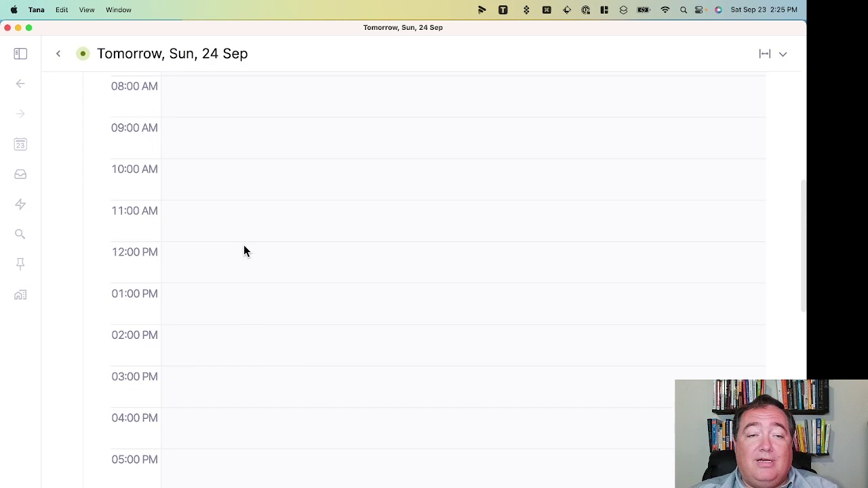
# Create an 11 AM–12 PM Mass event and start a new 3–4 PM event.
pyautogui.moveTo(245, 214); pyautogui.dragTo(240, 239)
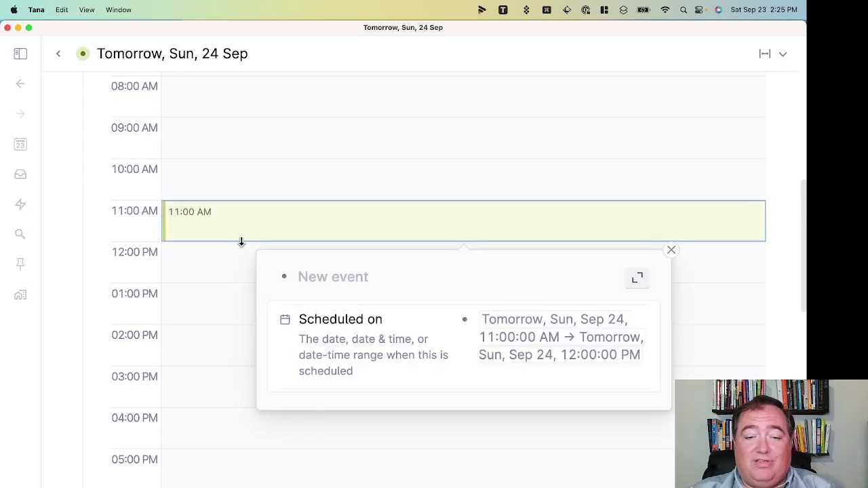
pyautogui.write('Mass')
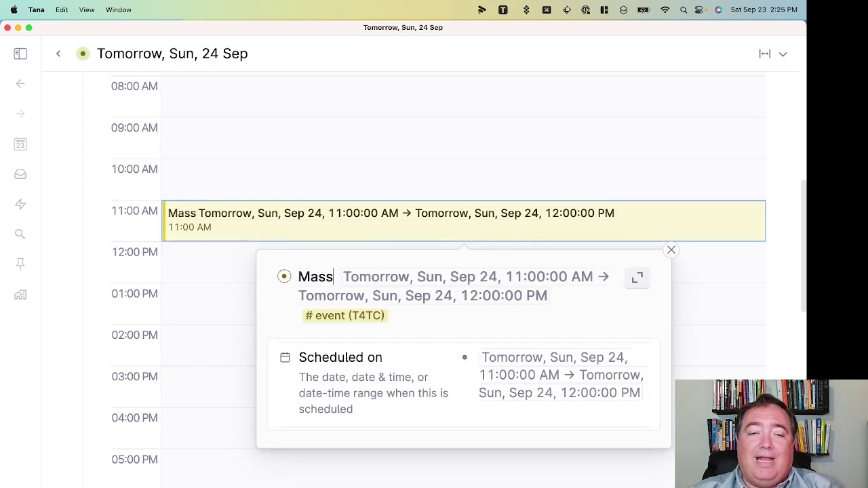
pyautogui.press('Escape')
pyautogui.scroll(-5, 234, 248)
pyautogui.scroll(-5, 235, 251)
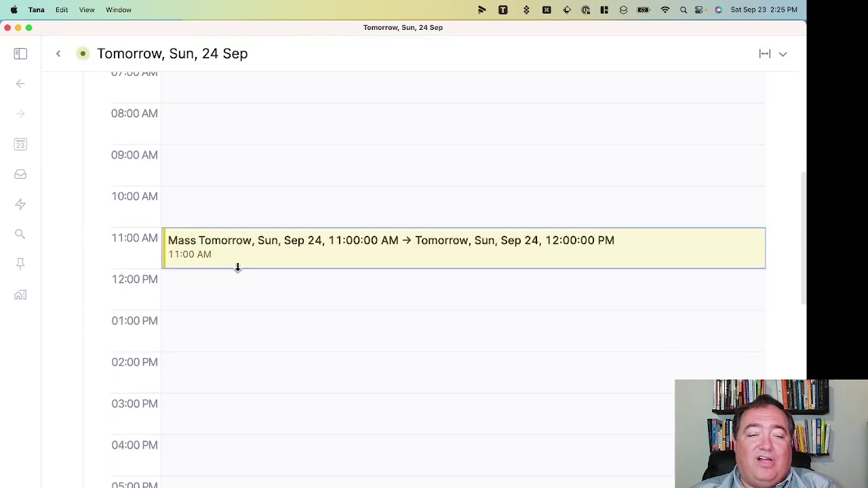
pyautogui.scroll(-2, 224, 292)
pyautogui.moveTo(187, 339); pyautogui.dragTo(182, 368)
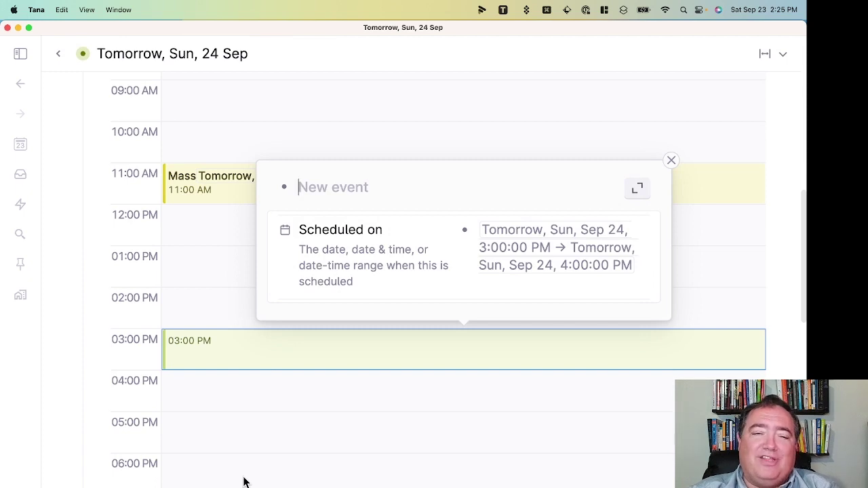
# Tag the 3–4 PM event as a meeting, drop its event tag, and open it as a page.
pyautogui.write('# ')
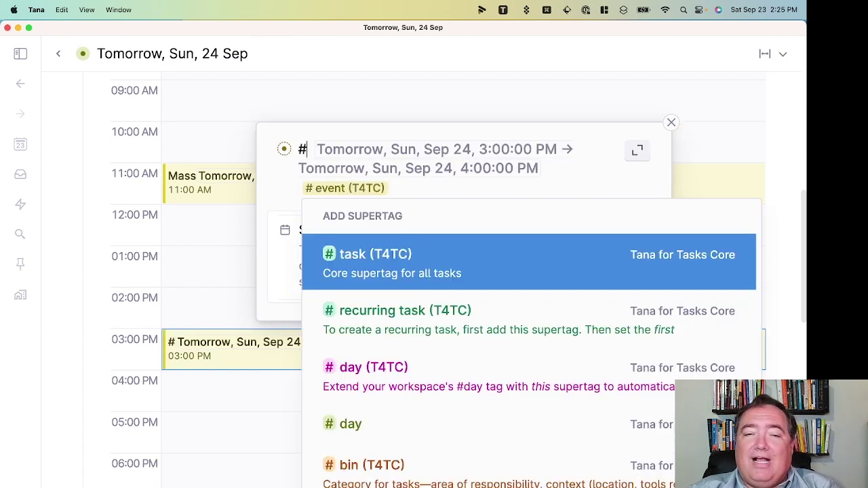
pyautogui.write('me')
pyautogui.press('Return')
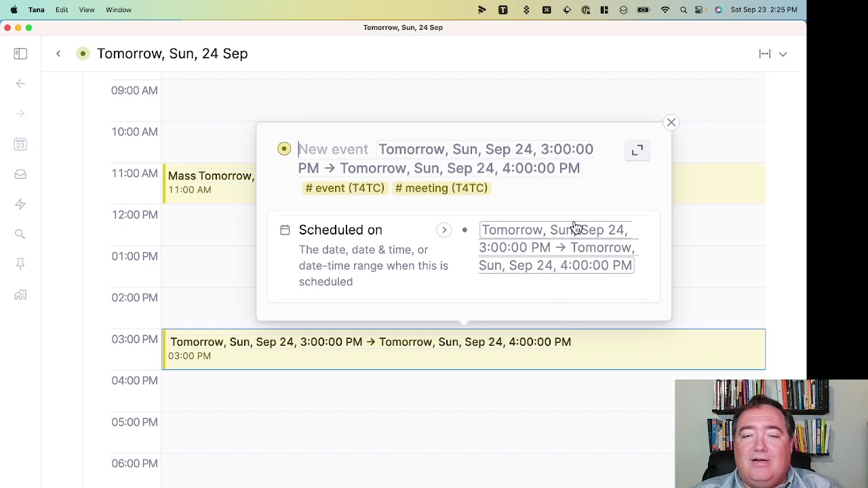
pyautogui.moveTo(344, 188)
pyautogui.click(306, 192)
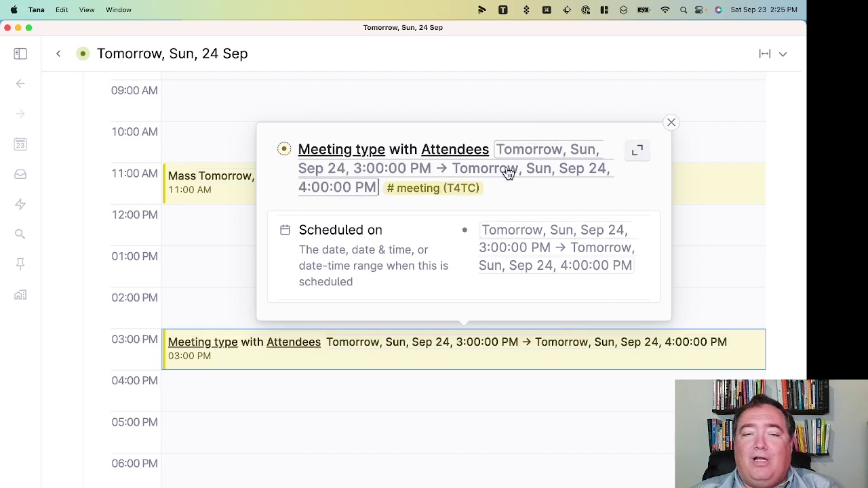
pyautogui.click(636, 150)
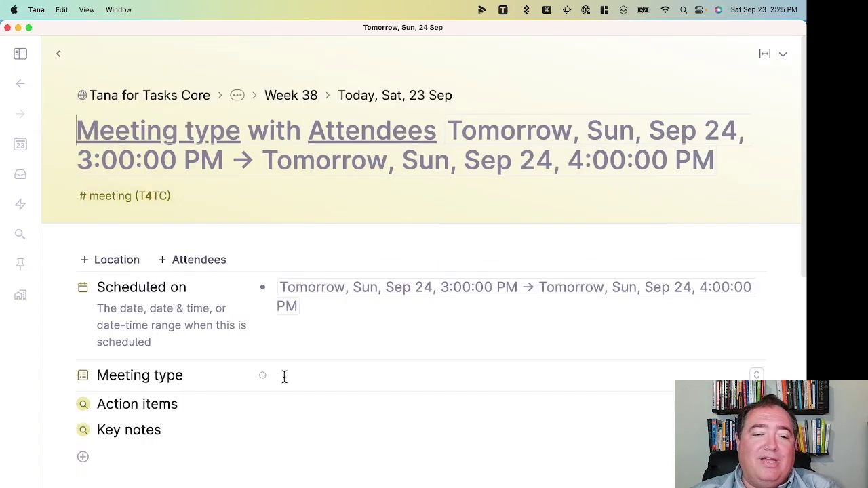
# Set the meeting type to Zoom call and add the sample contact as attendee.
pyautogui.click(284, 377)
pyautogui.write('a')
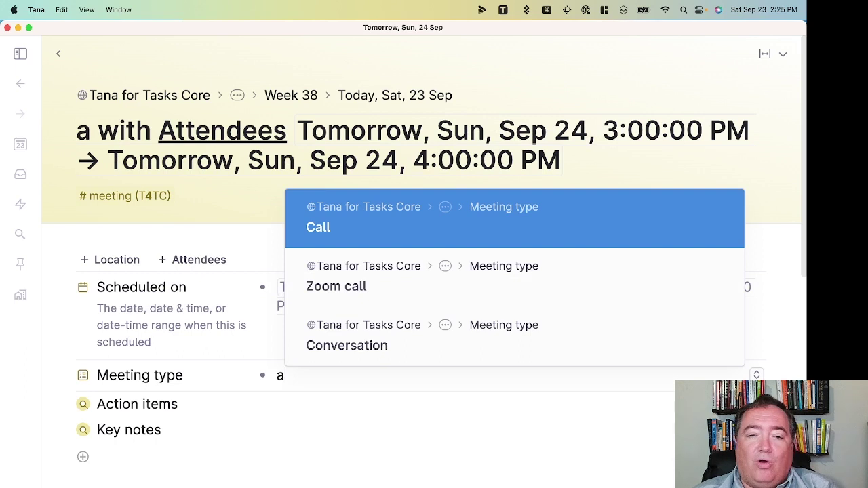
pyautogui.press('Down')
pyautogui.press('Return')
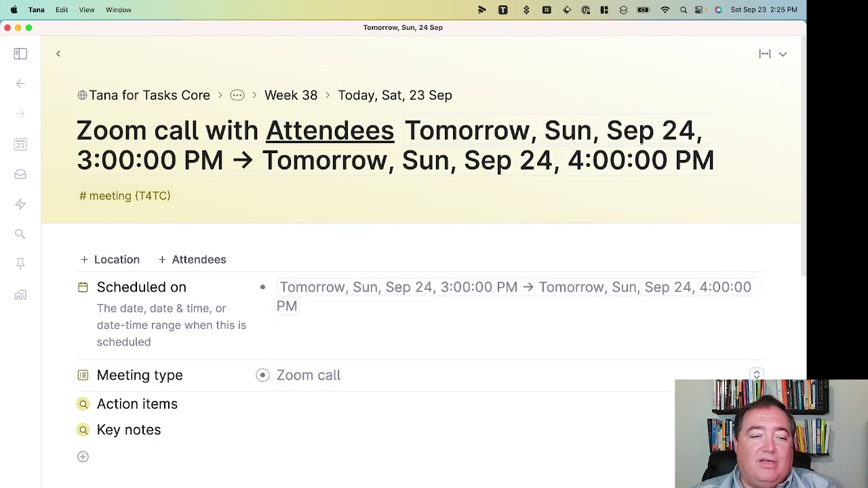
pyautogui.click(203, 261)
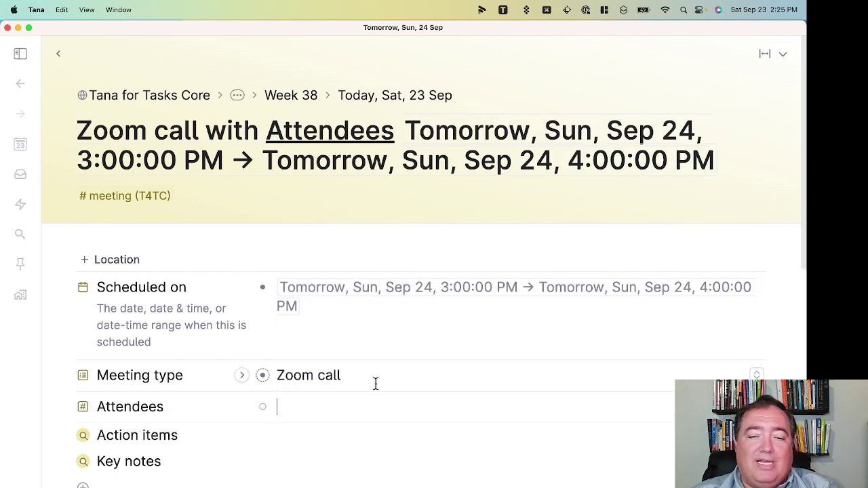
pyautogui.write('joe')
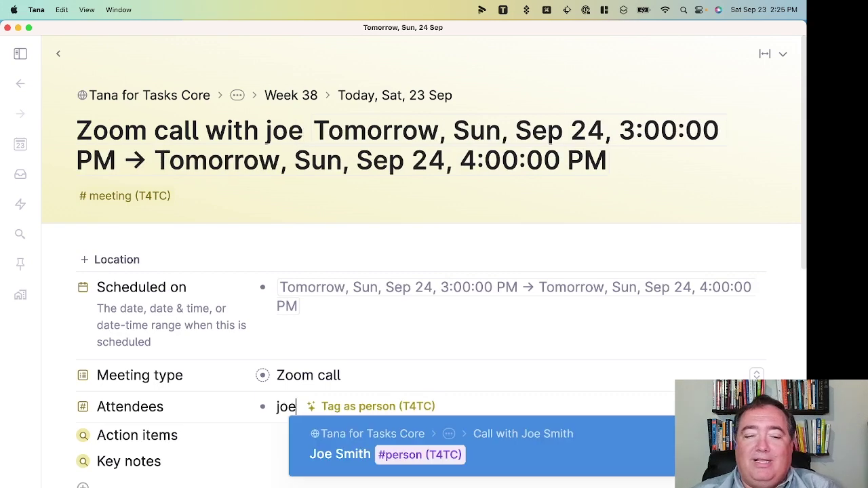
pyautogui.press('Return')
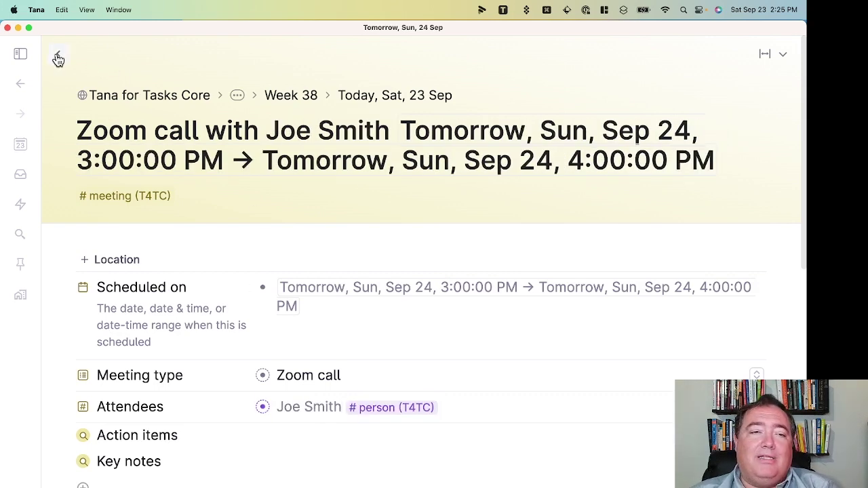
# Return to the Sep 24 calendar and close the meeting details popup.
pyautogui.click(58, 55)
pyautogui.press('Escape')
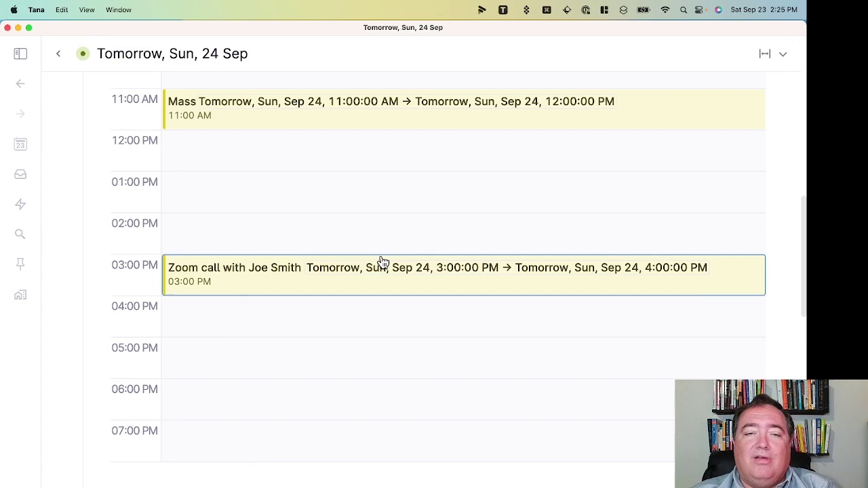
pyautogui.scroll(5, 381, 265)
pyautogui.scroll(3, 382, 265)
pyautogui.scroll(3, 381, 275)
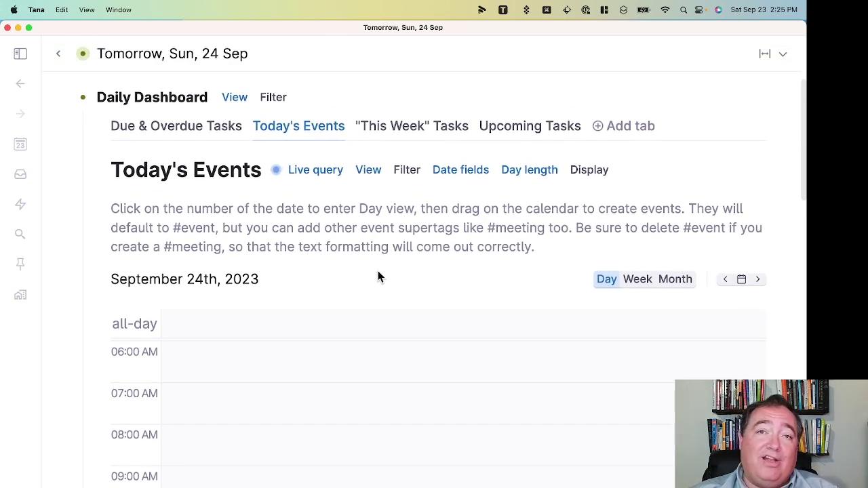
# Show This Week tasks, reveal the undated node, and switch the calendar to Month view.
pyautogui.click(378, 132)
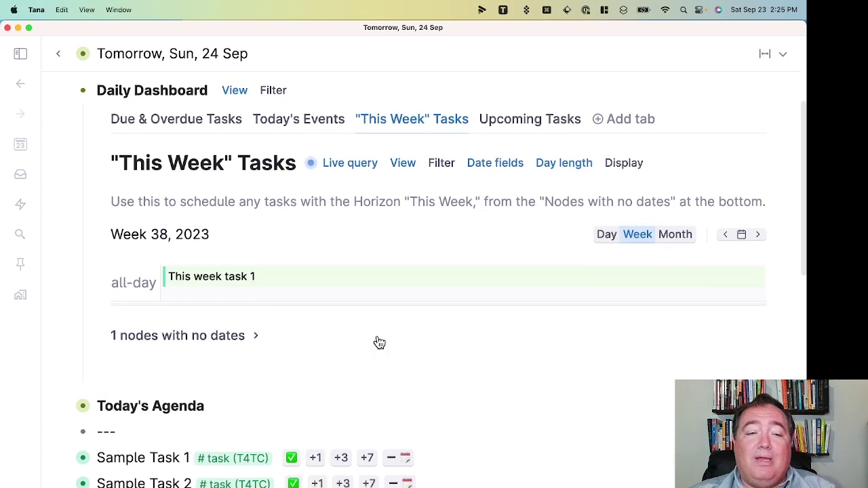
pyautogui.scroll(-1, 378, 343)
pyautogui.click(254, 314)
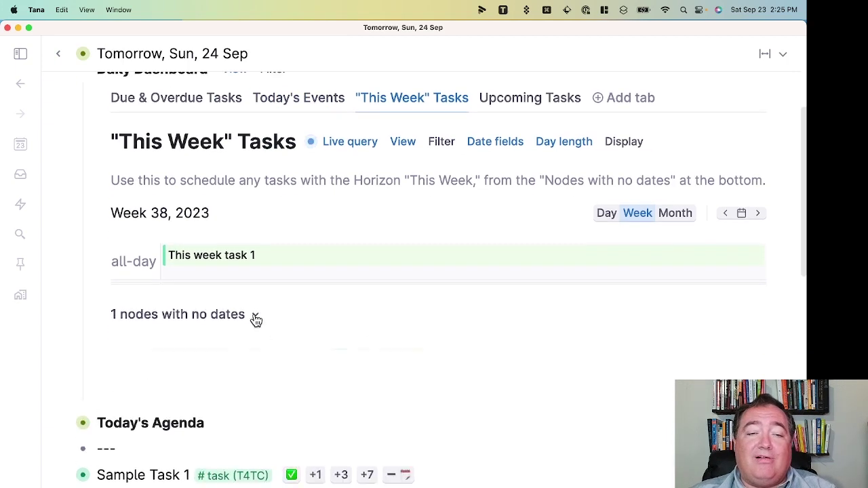
pyautogui.click(678, 214)
pyautogui.scroll(-5, 527, 345)
pyautogui.scroll(-2, 489, 351)
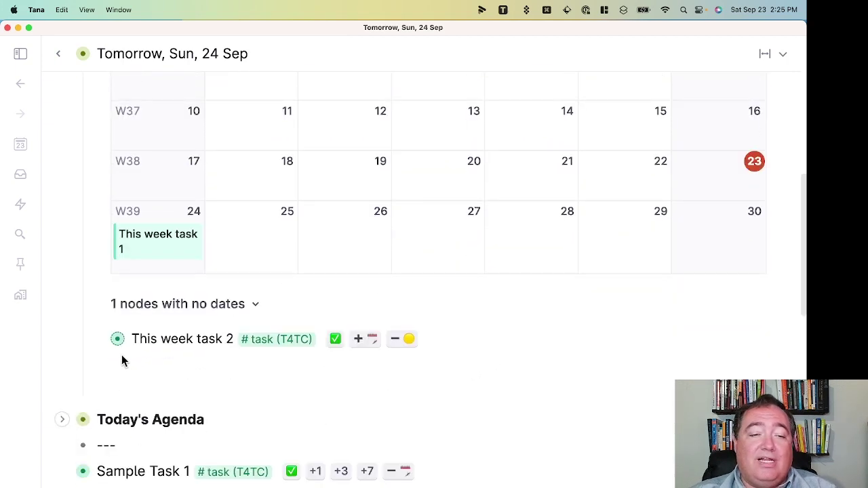
# Drag This week task 2 onto Sunday 24 beside This week task 1.
pyautogui.moveTo(117, 342); pyautogui.dragTo(136, 272)
pyautogui.scroll(-10, 341, 370)
pyautogui.scroll(10, 341, 370)
pyautogui.scroll(3, 474, 339)
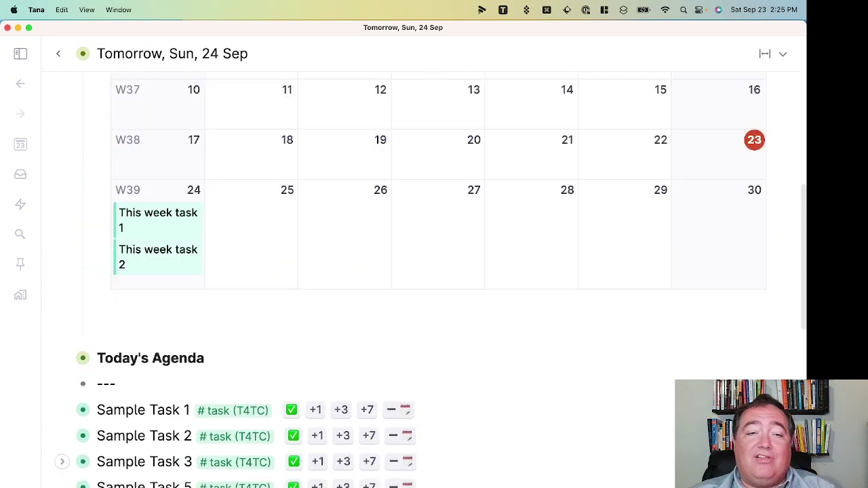
pyautogui.scroll(-1, 659, 399)
pyautogui.scroll(5, 658, 400)
pyautogui.scroll(1, 649, 397)
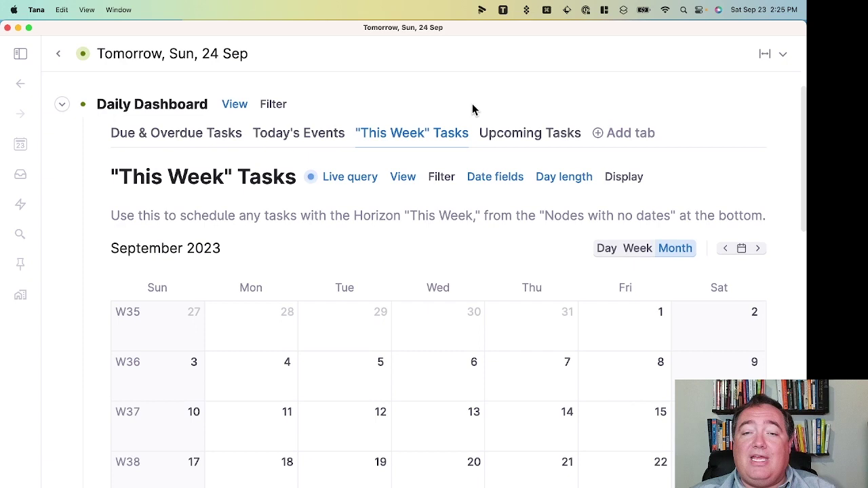
# Move Overdue task 1 and Task 2 (from Saturday 30) onto Sunday 24 in Upcoming Tasks.
pyautogui.click(500, 134)
pyautogui.scroll(-3, 581, 331)
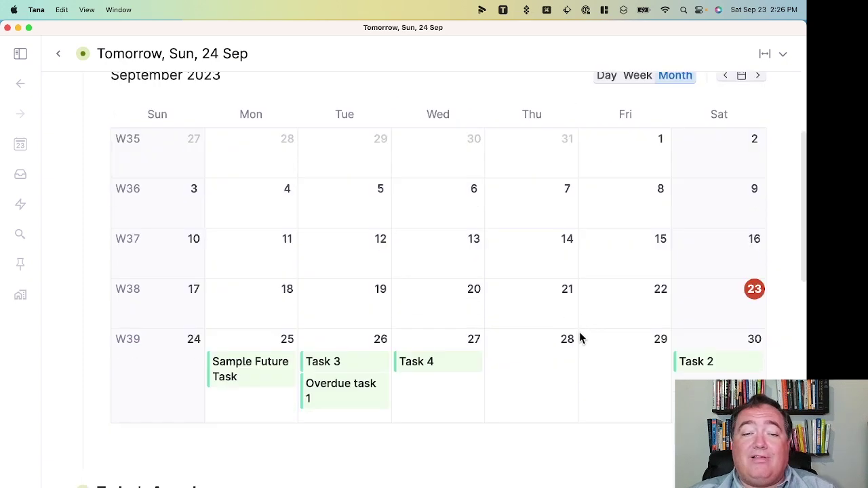
pyautogui.scroll(-1, 579, 339)
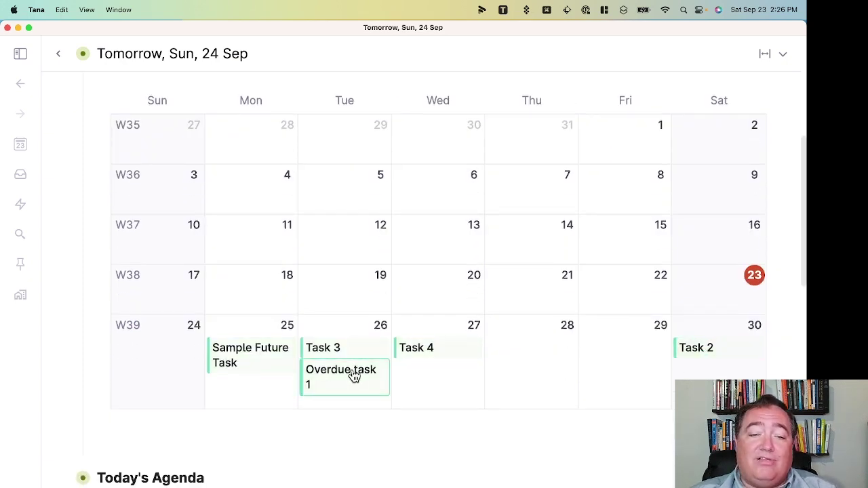
pyautogui.moveTo(354, 377)
pyautogui.mouseDown()
pyautogui.moveTo(186, 387)
pyautogui.moveTo(171, 381)
pyautogui.mouseUp()
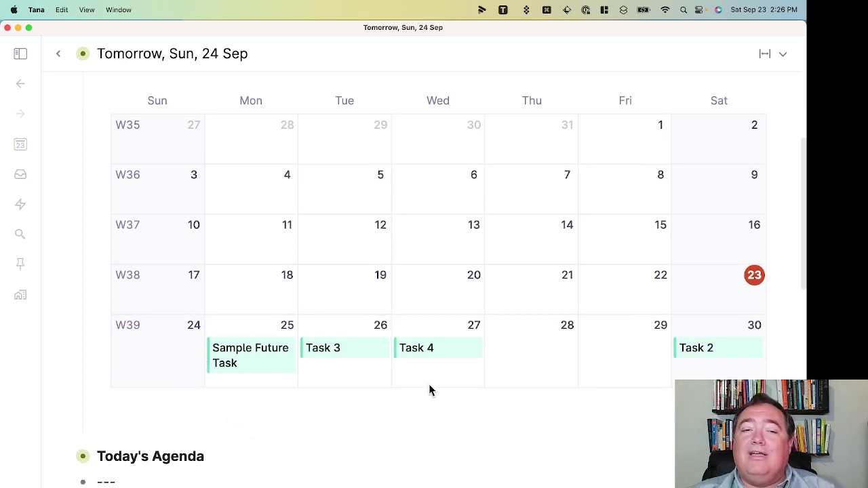
pyautogui.moveTo(701, 349); pyautogui.dragTo(145, 353)
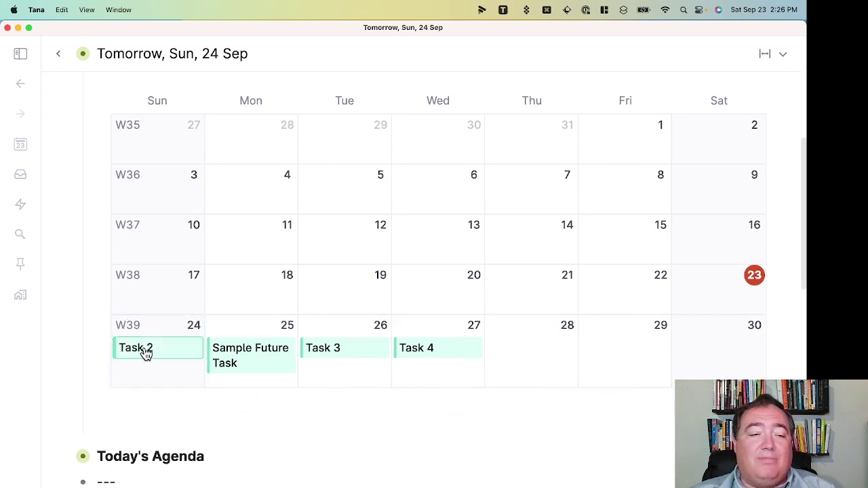
pyautogui.scroll(2, 667, 400)
pyautogui.scroll(3, 667, 399)
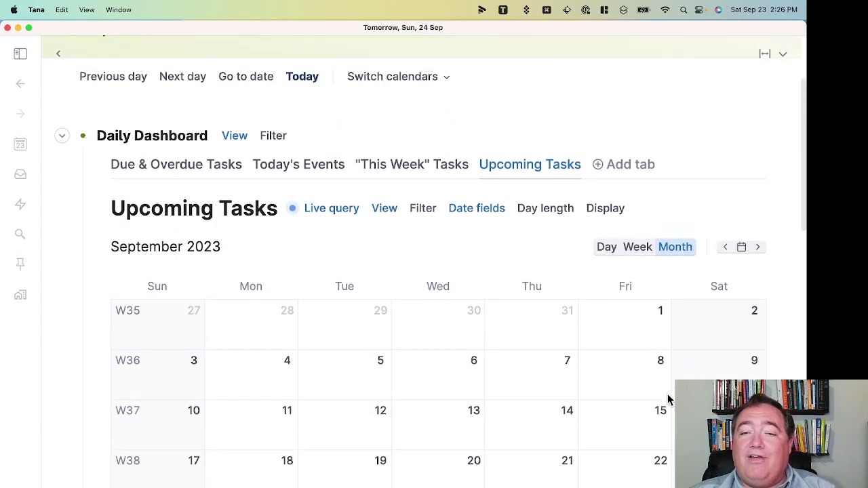
pyautogui.click(133, 171)
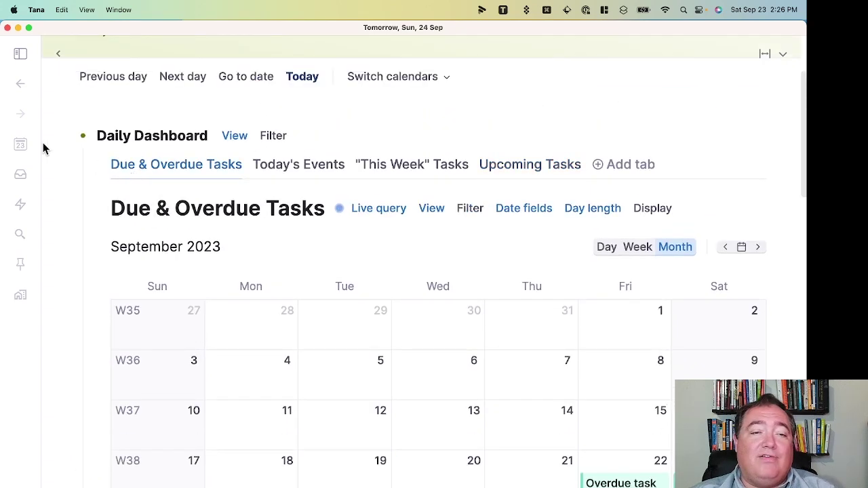
pyautogui.click(62, 139)
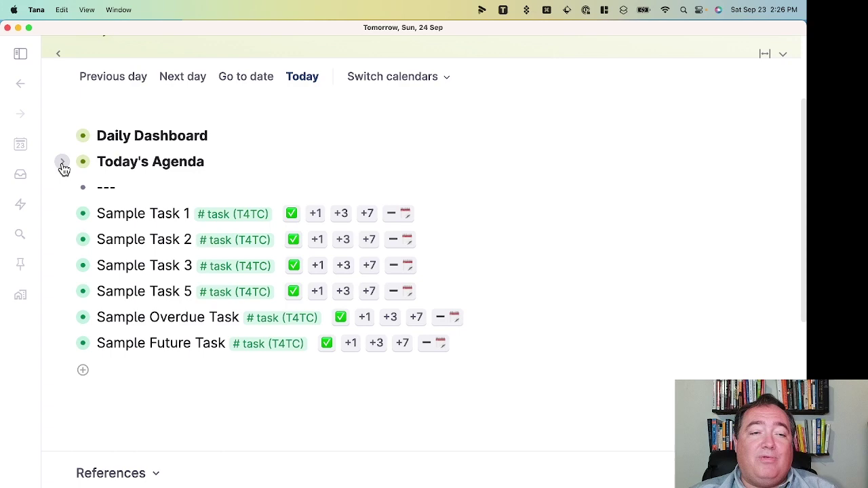
pyautogui.click(62, 162)
pyautogui.click(95, 189)
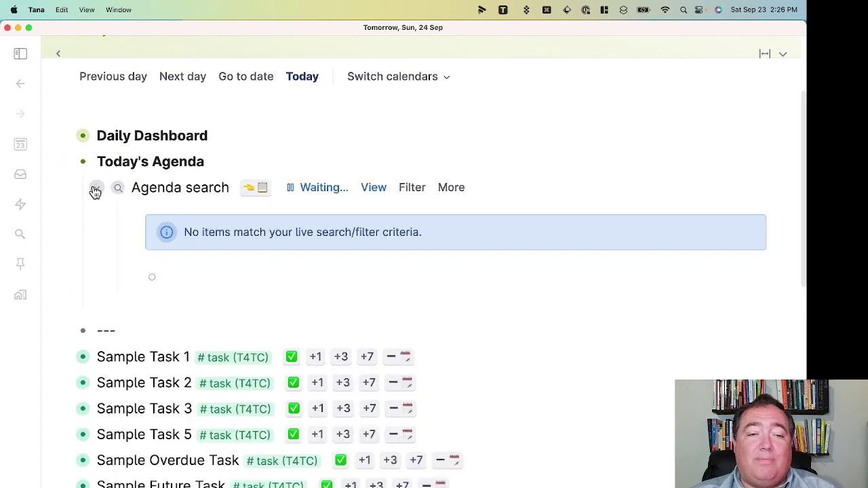
pyautogui.scroll(-3, 468, 234)
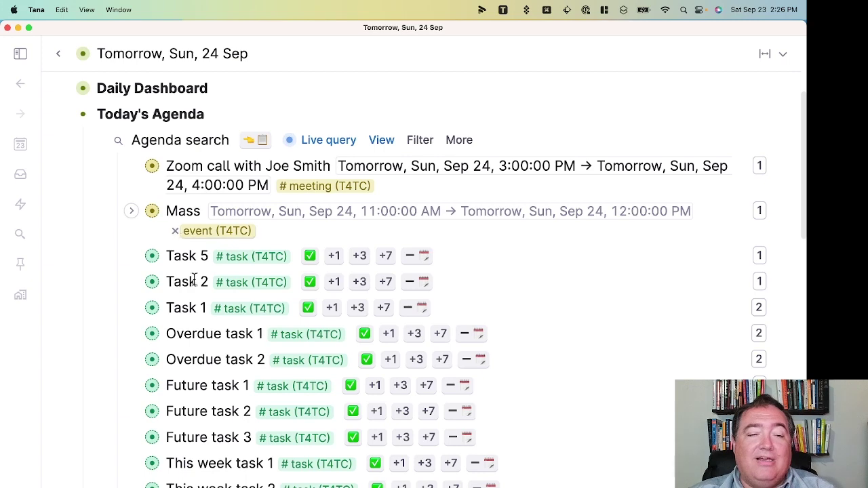
pyautogui.scroll(-2, 180, 291)
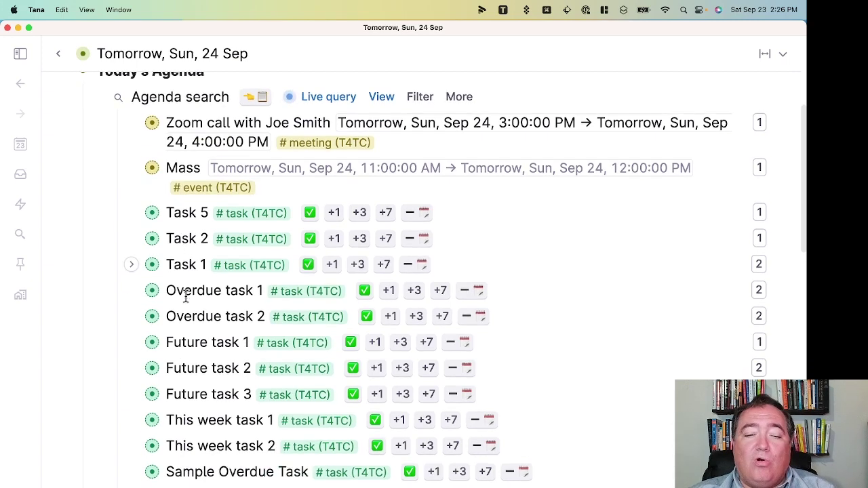
pyautogui.scroll(-2, 181, 301)
pyautogui.scroll(-2, 179, 303)
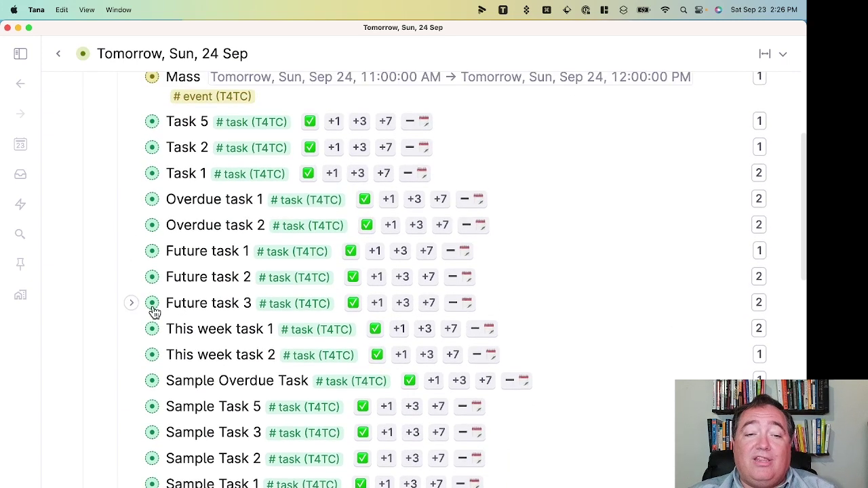
pyautogui.click(132, 304)
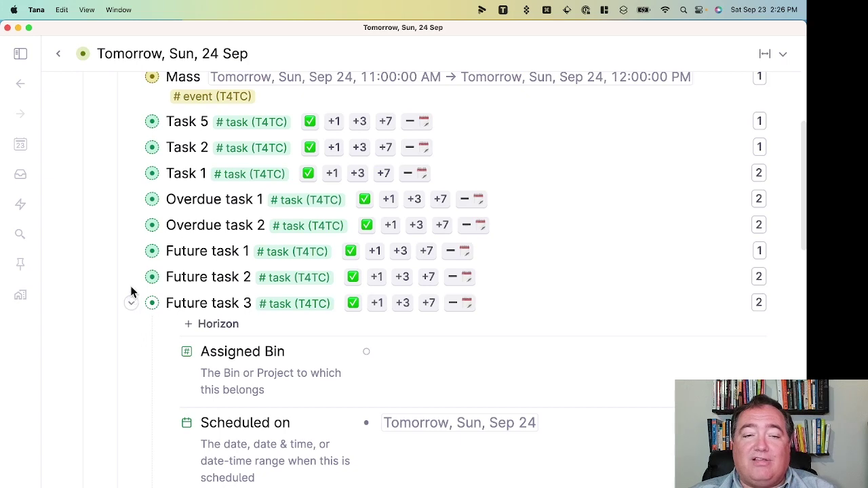
pyautogui.click(132, 278)
pyautogui.click(132, 251)
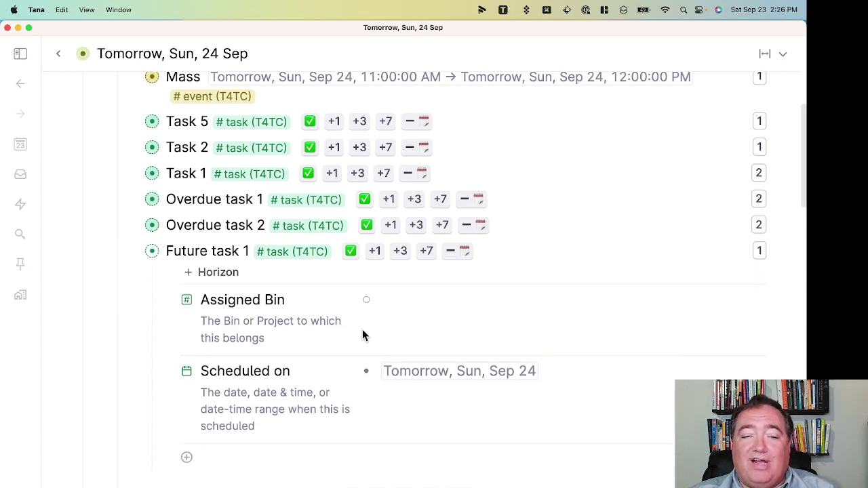
pyautogui.scroll(-4, 416, 385)
pyautogui.scroll(-2, 410, 447)
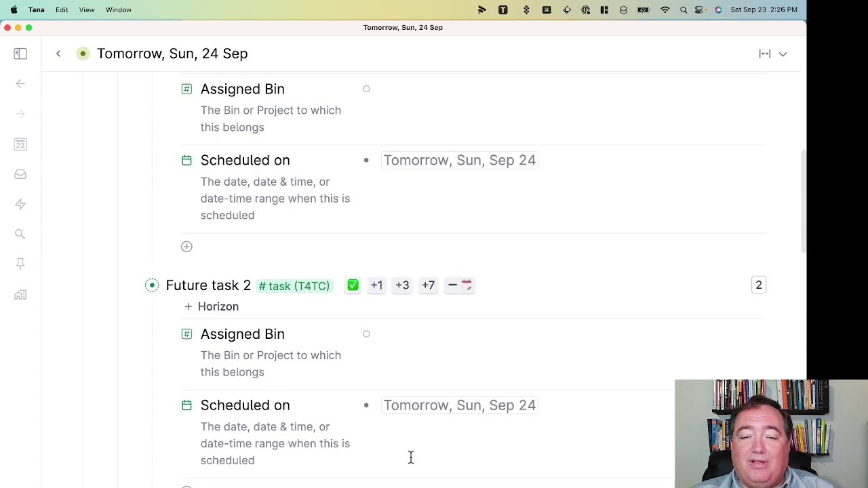
pyautogui.scroll(10, 408, 456)
pyautogui.click(131, 364)
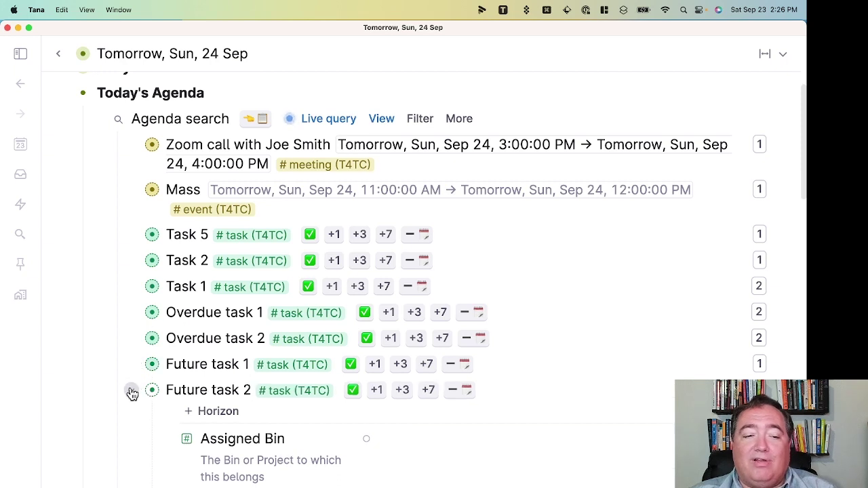
pyautogui.click(132, 389)
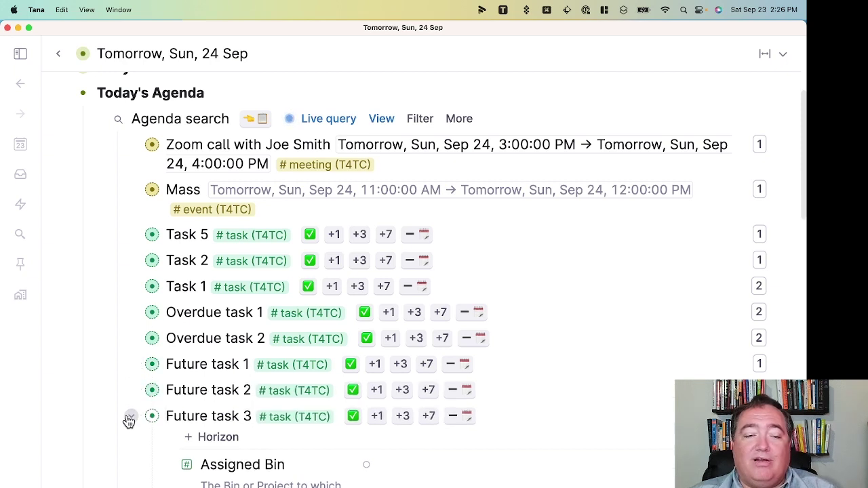
pyautogui.click(132, 415)
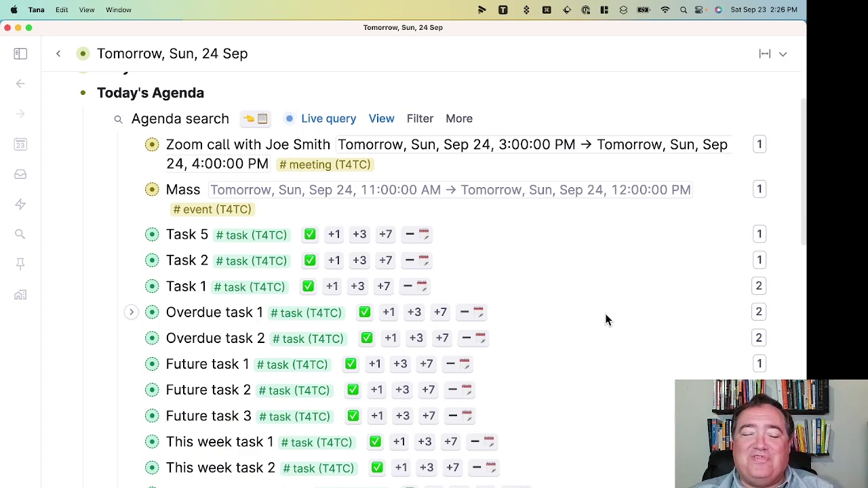
pyautogui.scroll(3, 606, 319)
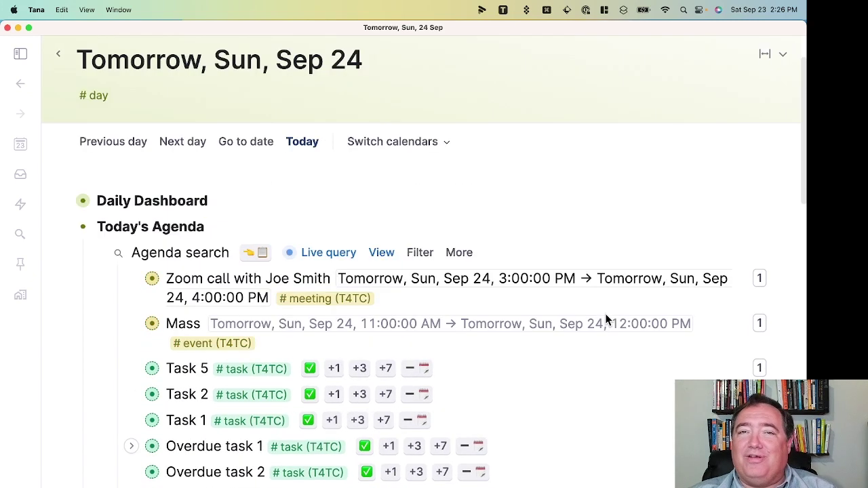
pyautogui.scroll(-2, 520, 410)
pyautogui.scroll(-2, 520, 410)
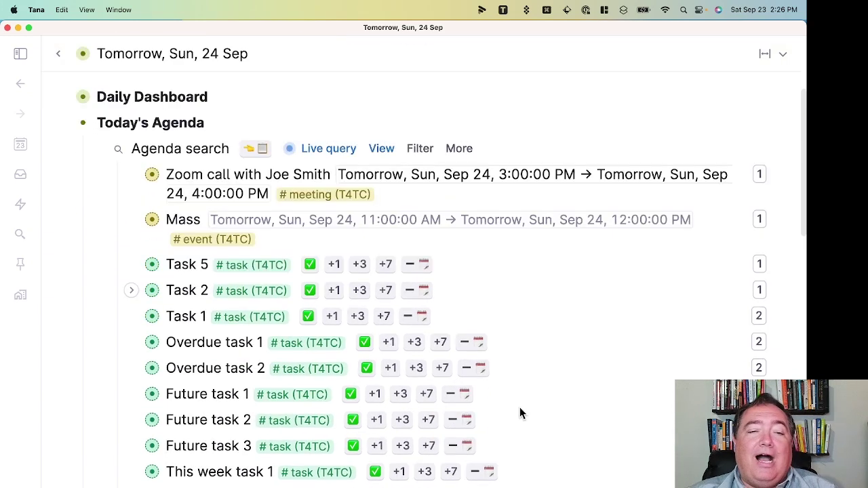
pyautogui.scroll(-1, 519, 407)
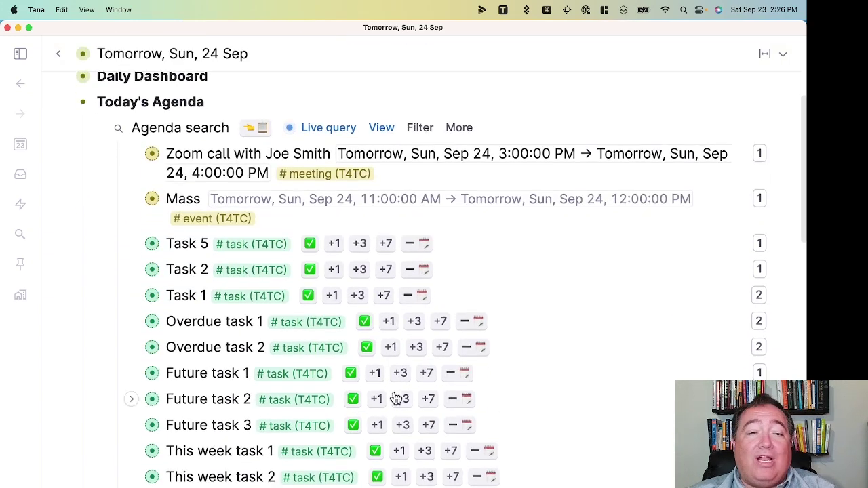
# Convert the Agenda search into plain nodes and make Overdue task 2 the first item.
pyautogui.click(249, 130)
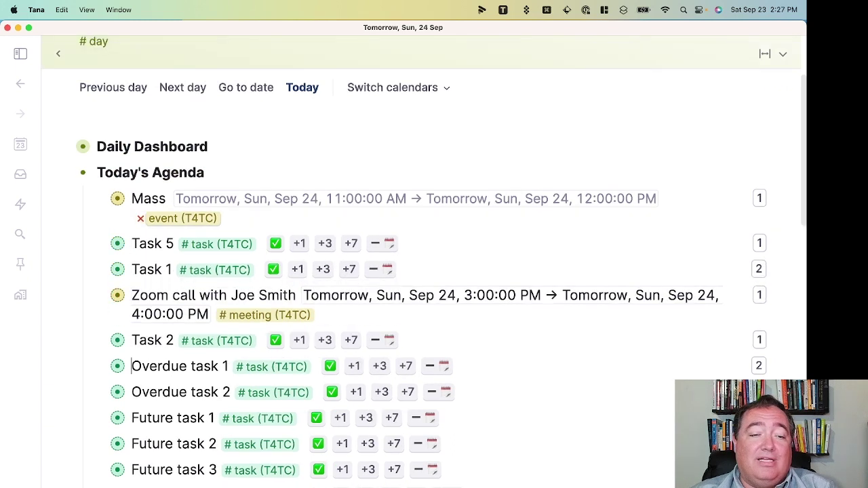
pyautogui.press('super+shift+Up')
pyautogui.press('super+shift+Up')
pyautogui.press('super+shift+Up')
pyautogui.press('super+shift+Up')
pyautogui.press('super+shift+Up')
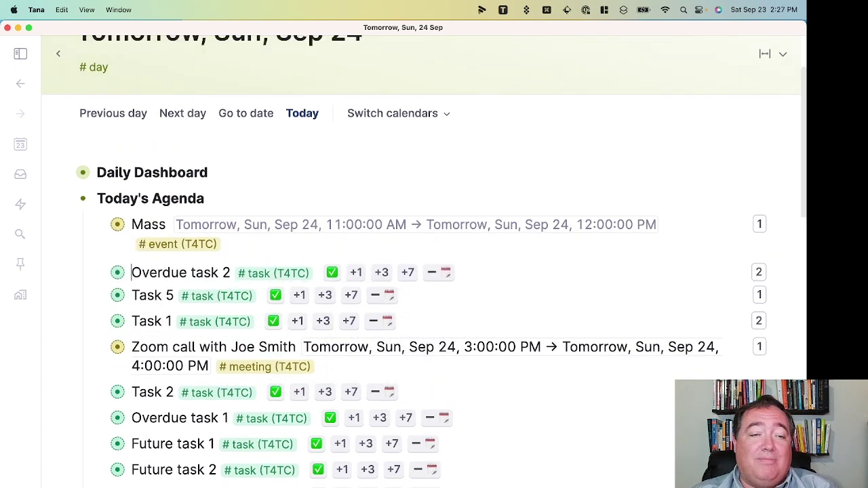
pyautogui.press('super+shift+Up')
pyautogui.press('super+shift+Up')
pyautogui.press('super+shift+Down')
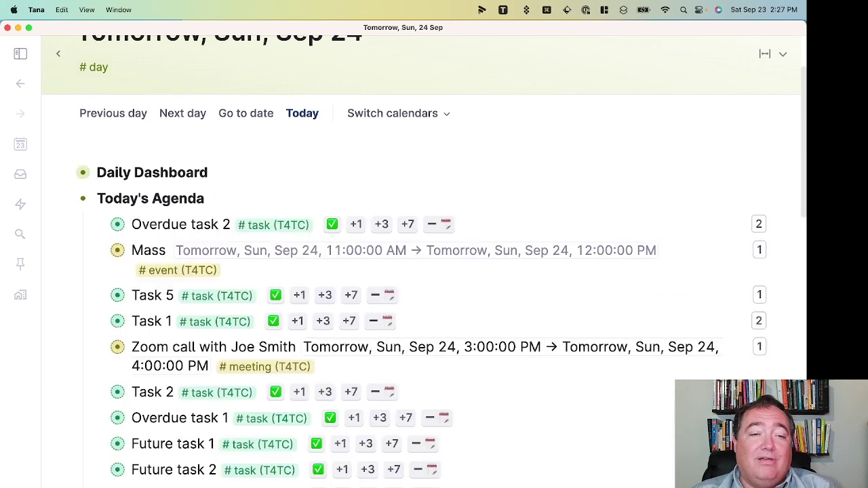
# Move Overdue task 1 up to second place on Today's Agenda.
pyautogui.press('Down')
pyautogui.press('Down')
pyautogui.press('Down')
pyautogui.press('Down')
pyautogui.press('Down')
pyautogui.press('Down')
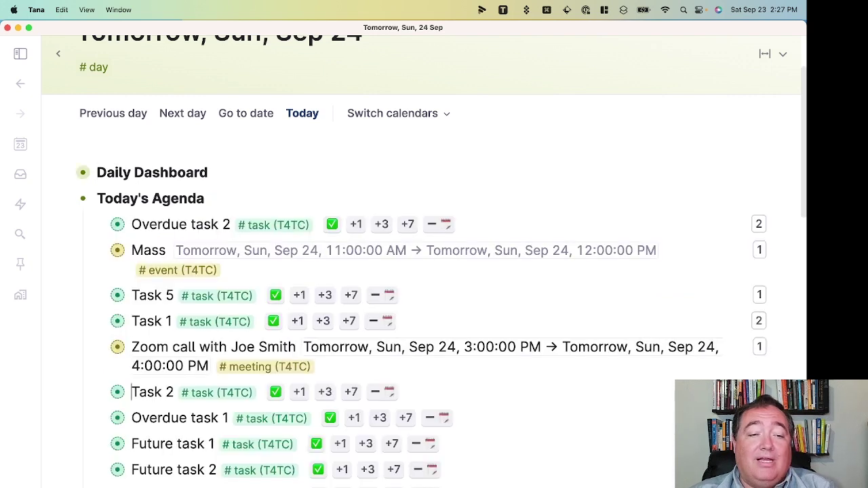
pyautogui.press('Down')
pyautogui.press('super+shift+Up')
pyautogui.press('super+shift+Up')
pyautogui.press('super+shift+Up')
pyautogui.press('super+shift+Up')
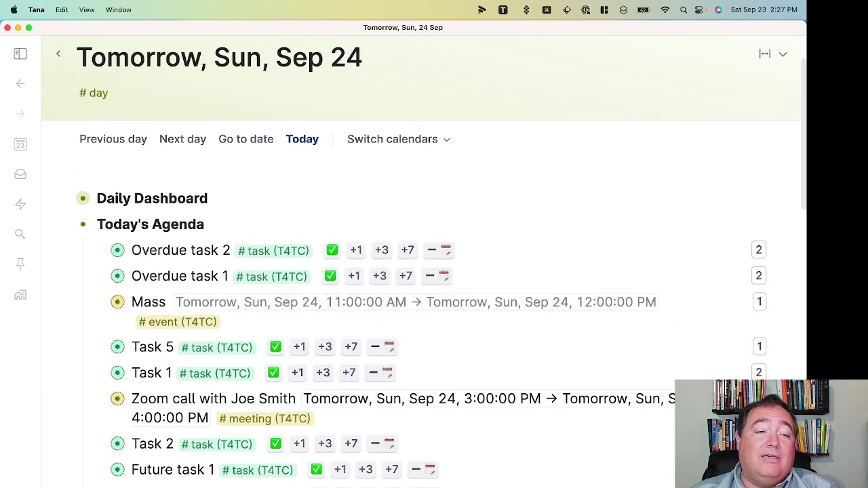
pyautogui.scroll(-1, 587, 323)
pyautogui.scroll(-1, 582, 321)
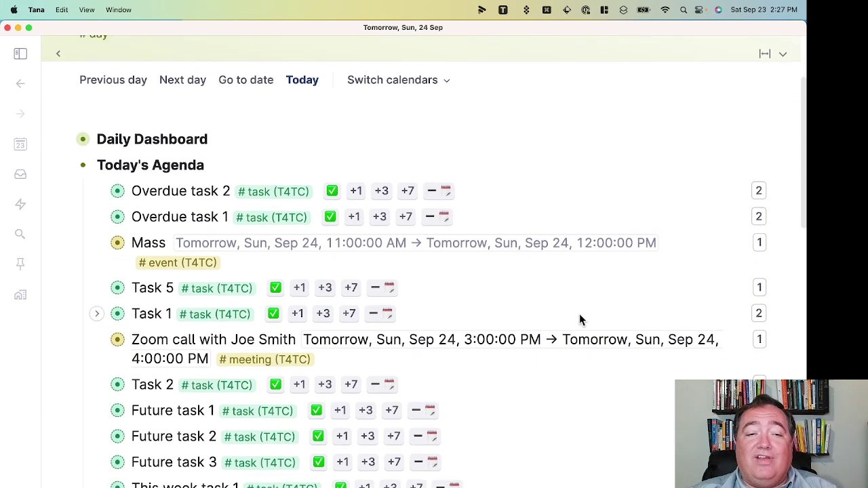
pyautogui.scroll(-3, 579, 320)
pyautogui.scroll(-4, 576, 320)
pyautogui.scroll(1, 572, 320)
pyautogui.scroll(1, 572, 319)
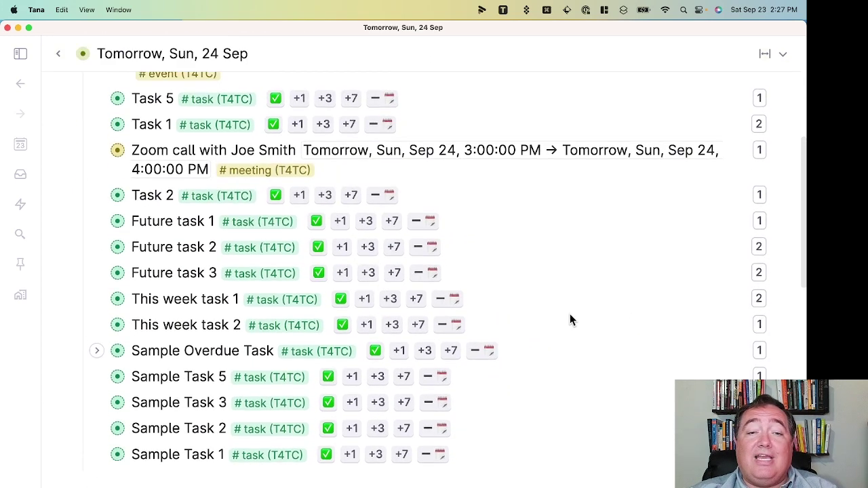
pyautogui.scroll(3, 572, 320)
pyautogui.scroll(-1, 386, 326)
pyautogui.scroll(-1, 135, 356)
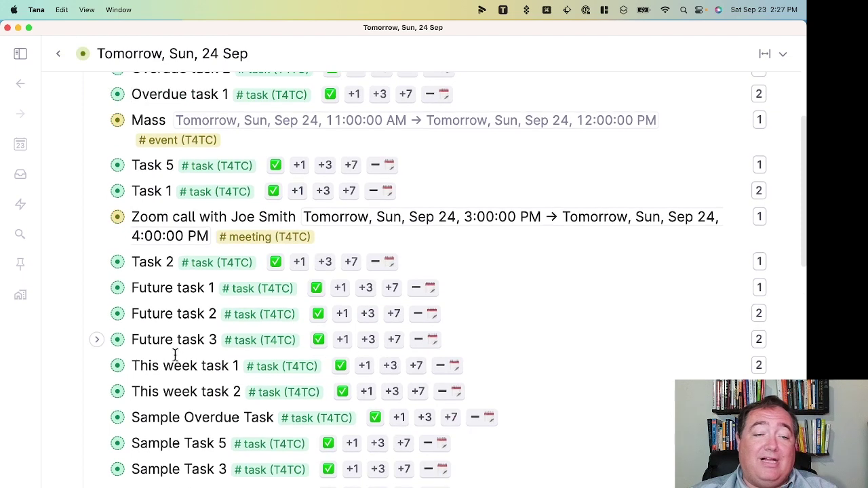
# Push This week task 1 by +1 day, Sample Overdue Task by +3, Sample Task 3 by +7.
pyautogui.click(364, 368)
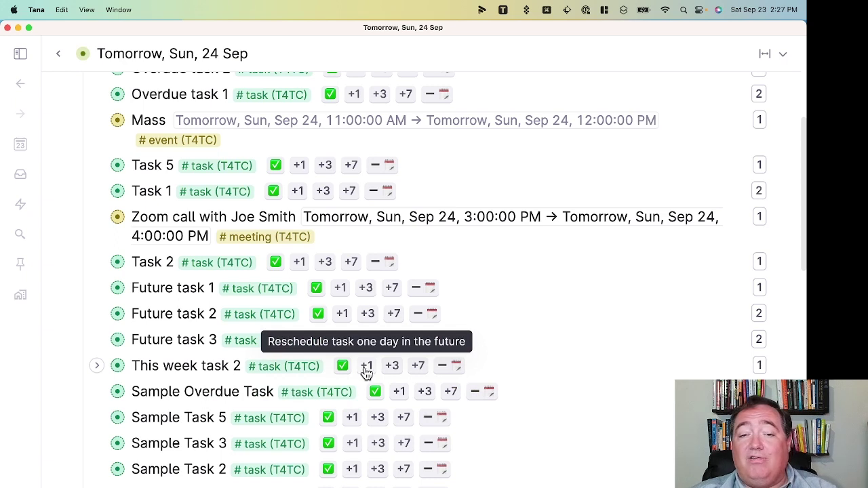
pyautogui.click(423, 393)
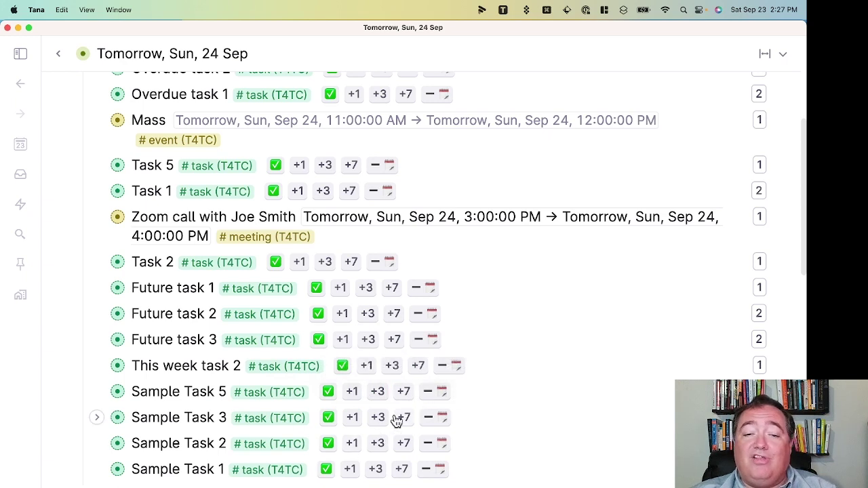
pyautogui.click(402, 417)
pyautogui.moveTo(502, 366)
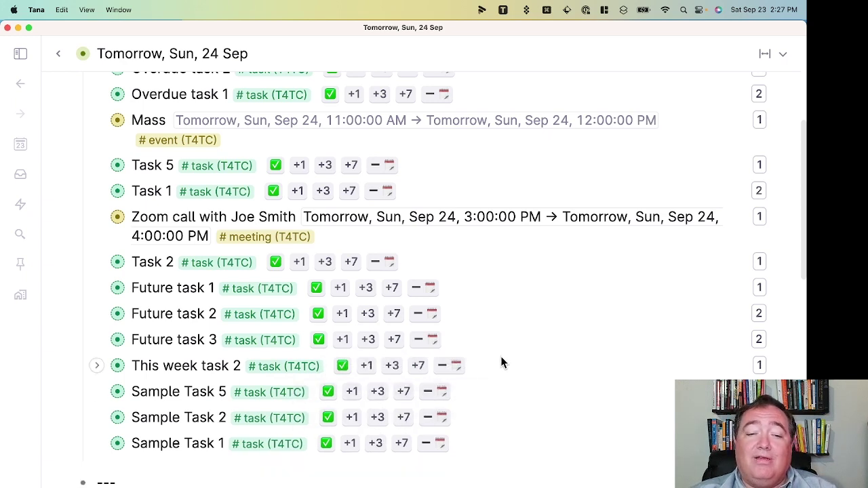
pyautogui.scroll(3, 502, 362)
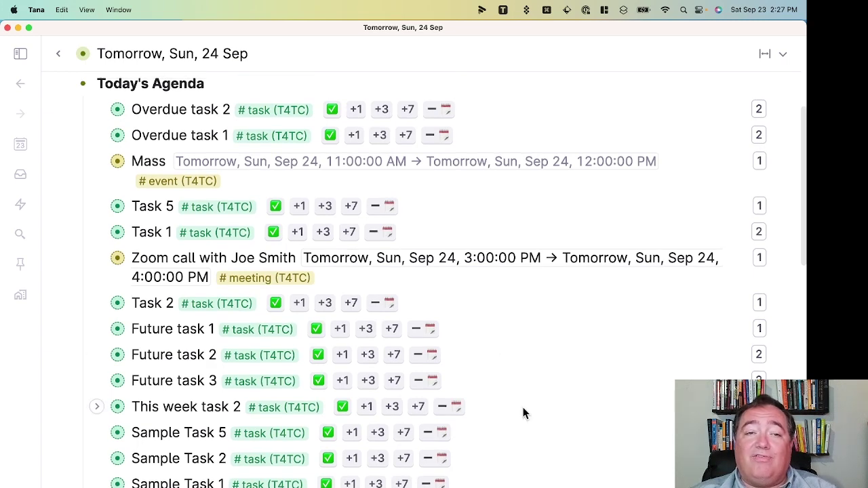
pyautogui.scroll(2, 524, 412)
pyautogui.scroll(-3, 524, 412)
pyautogui.scroll(1, 523, 412)
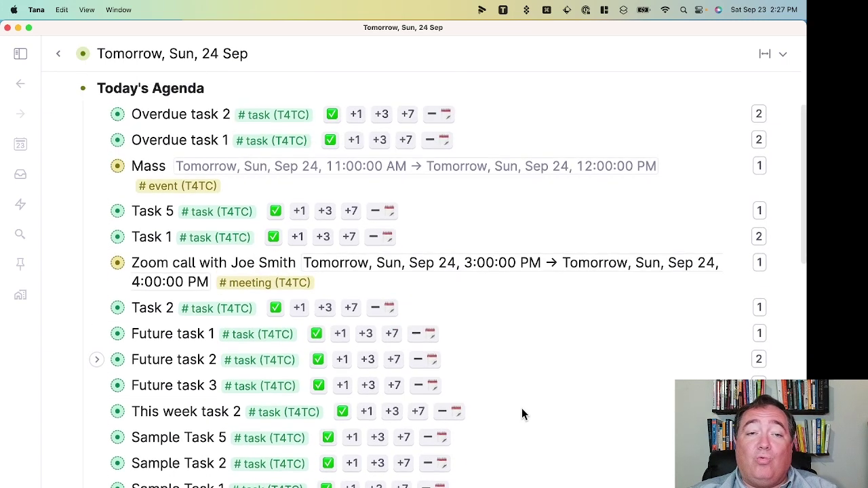
pyautogui.scroll(2, 521, 409)
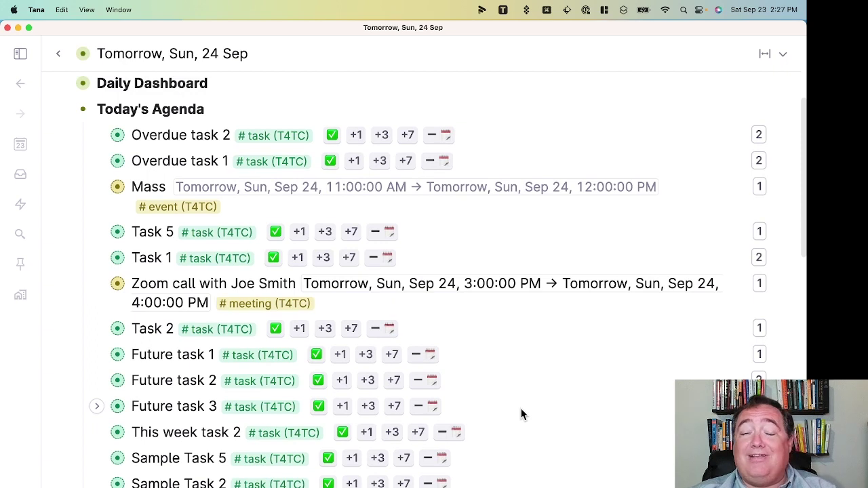